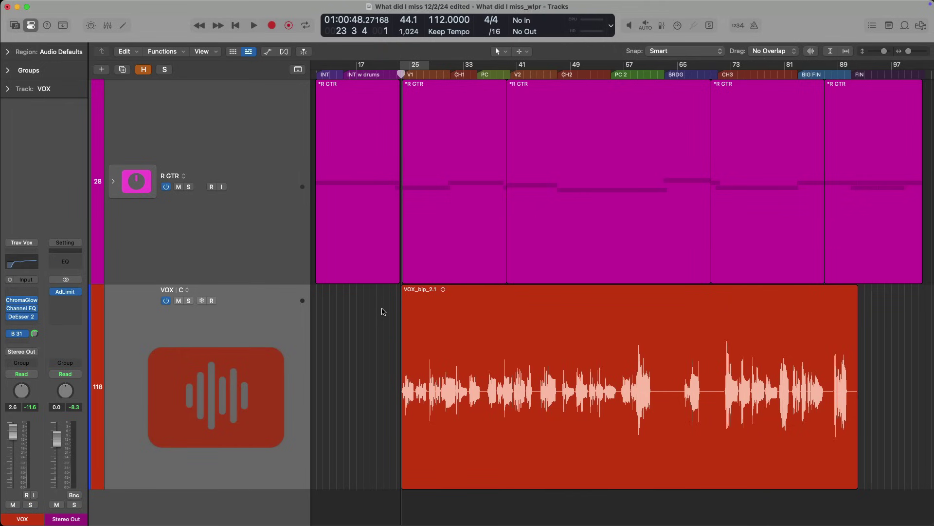
- Play the song, zoom in on the opening of the VOX region, and stop at bar 27
key(space)
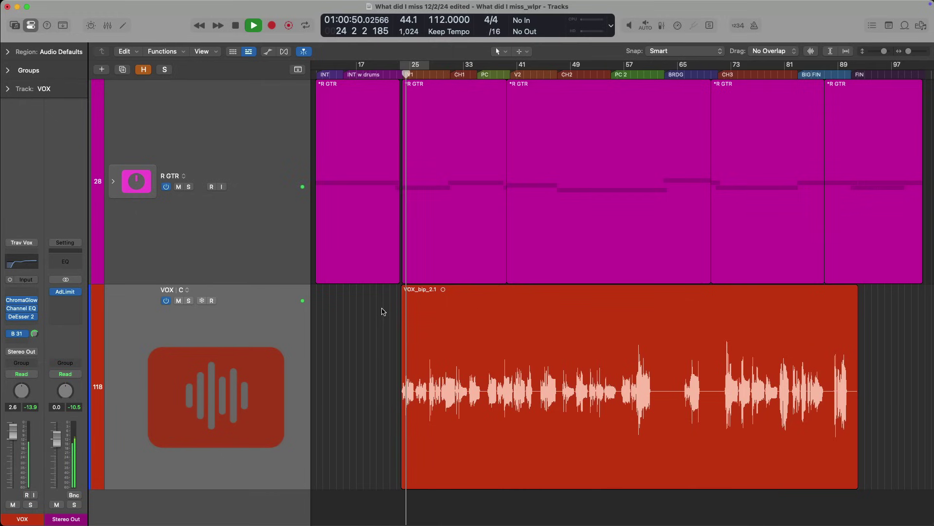
drag(393, 297, 458, 419)
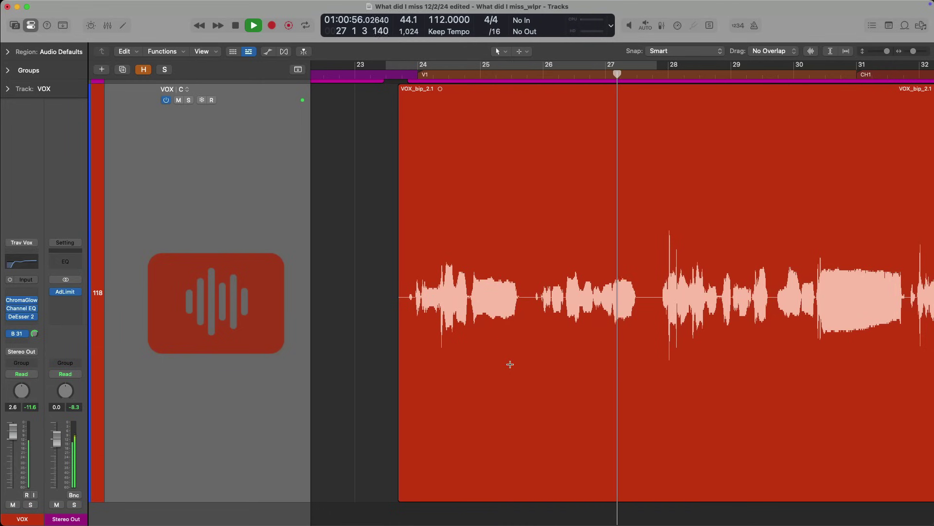
key(space)
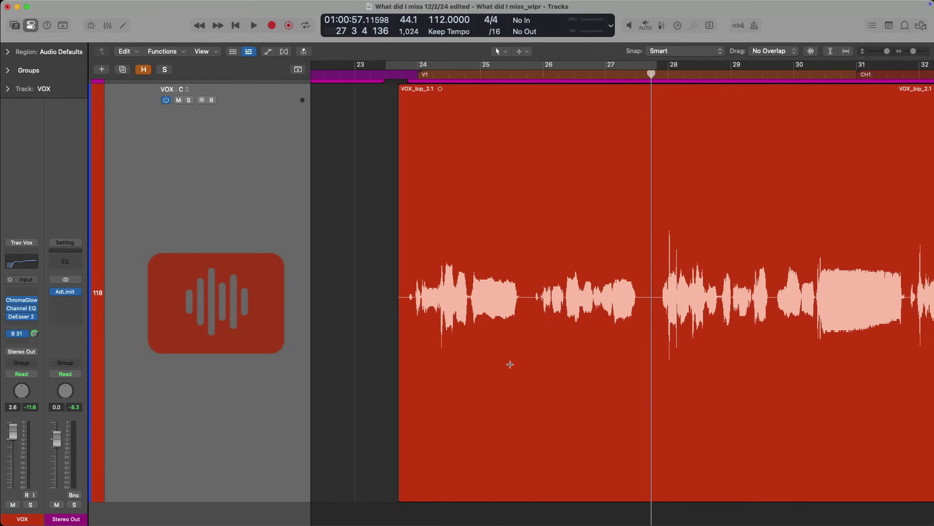
- Mute R GTR in the Mixer, reselect the VOX channel, and play the vocal on its own
key(x)
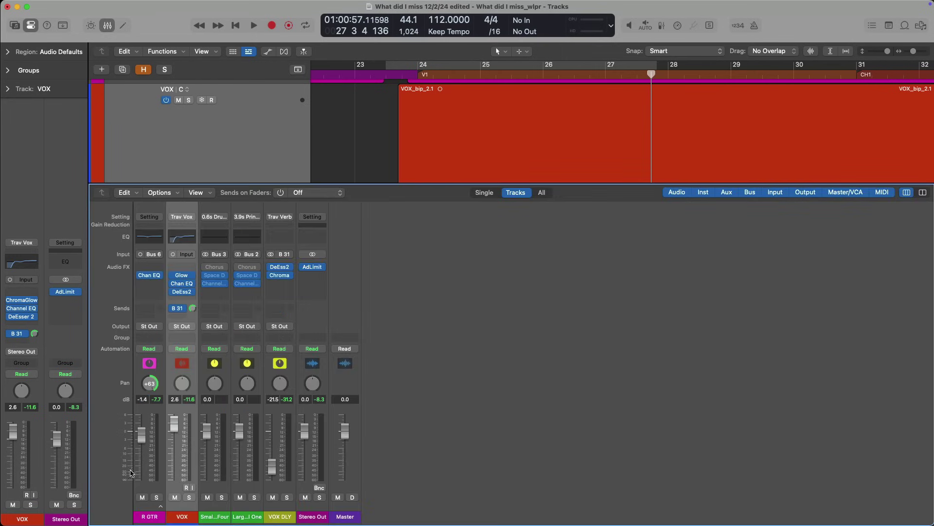
click(146, 506)
click(142, 496)
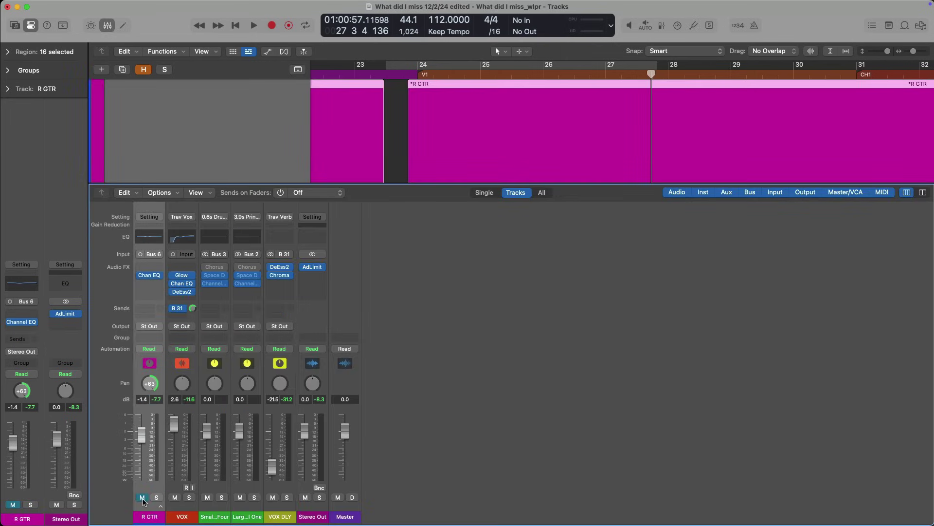
click(183, 509)
key(x)
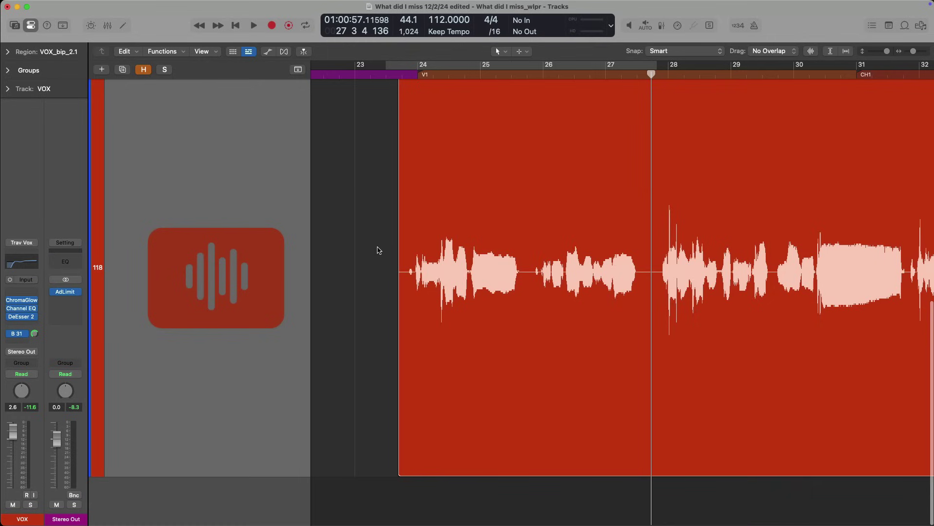
key(shift+space)
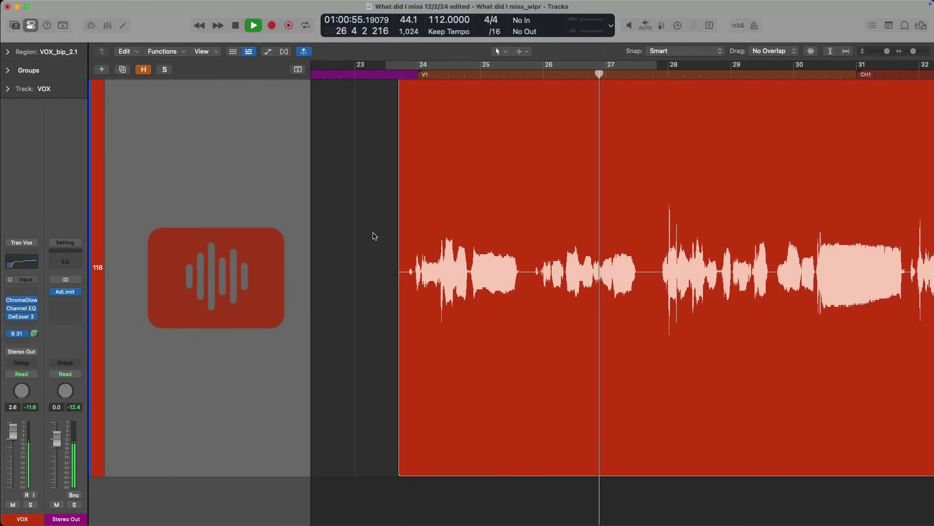
key(space)
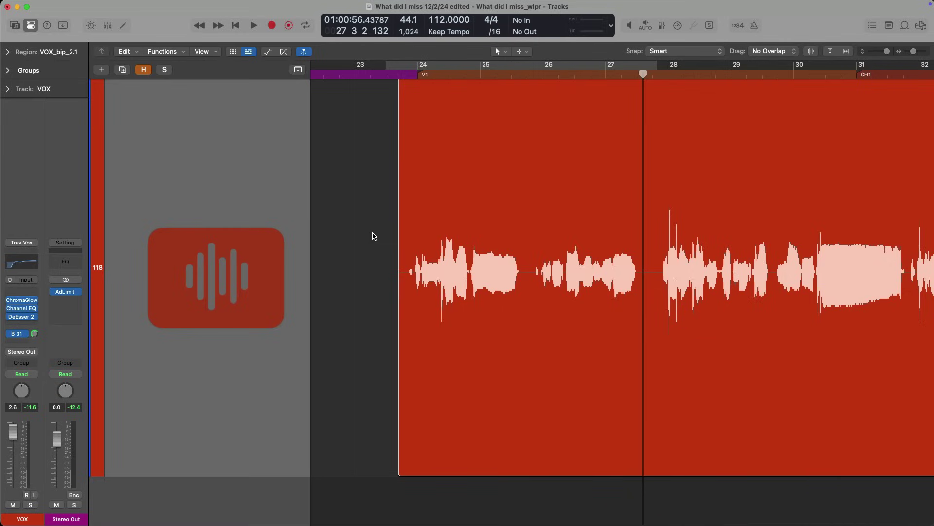
- Insert the mono Pitch Correction plugin in an empty Audio FX slot on VOX
click(35, 292)
text(pitch)
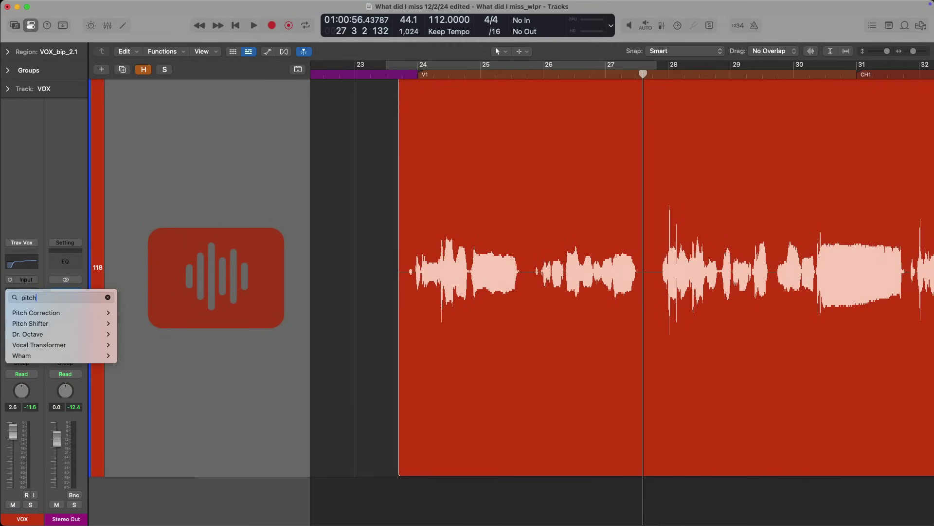
key(Down)
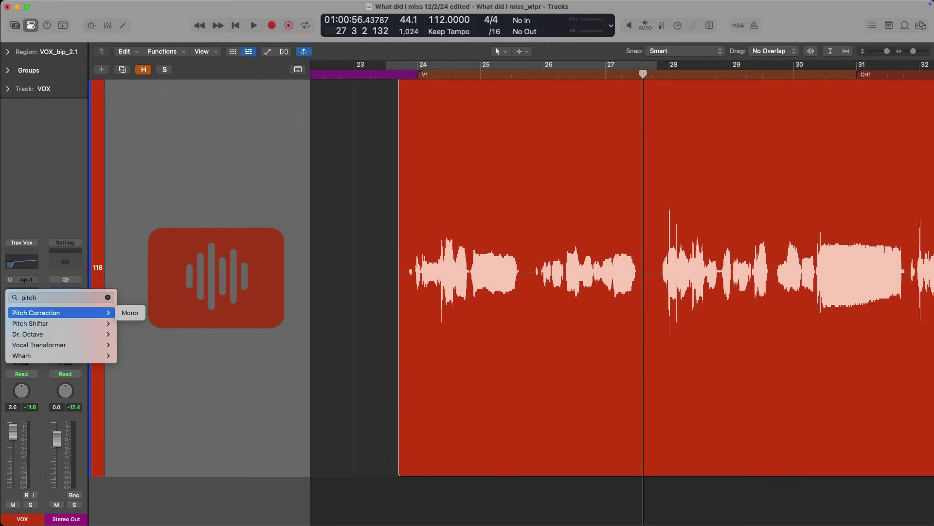
key(Return)
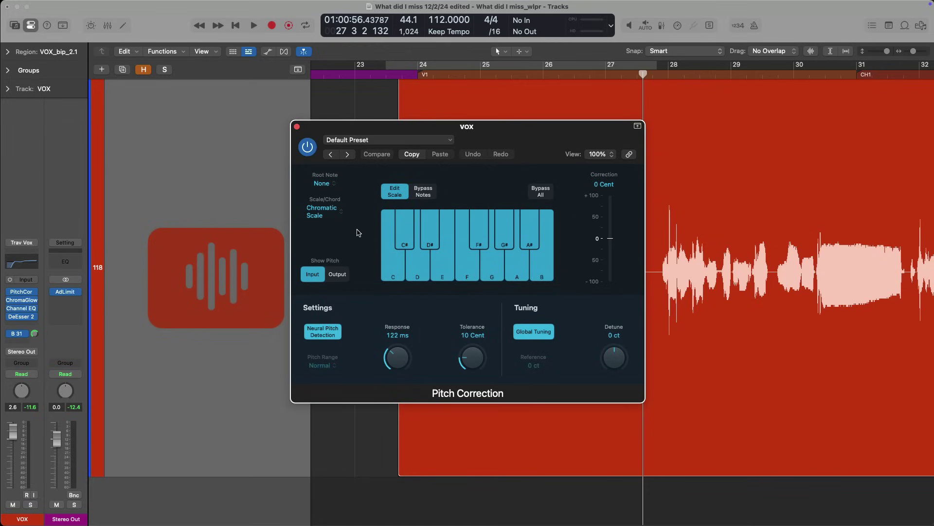
key(space)
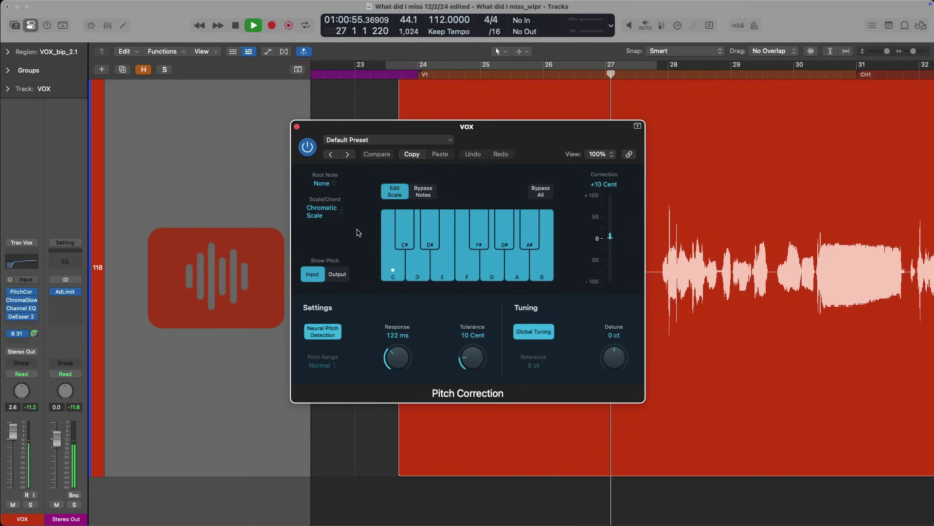
key(space)
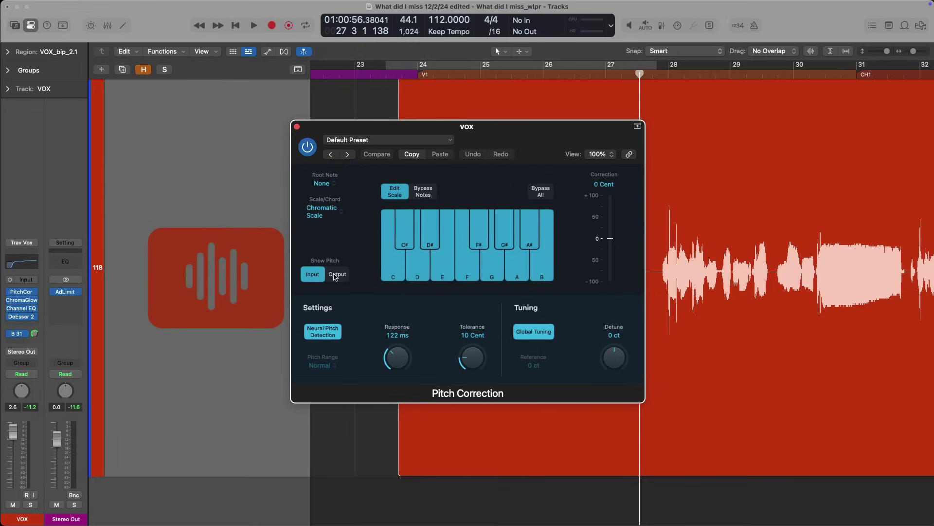
- Switch Show Pitch to Output and play the vocal to watch the corrected pitch
click(334, 276)
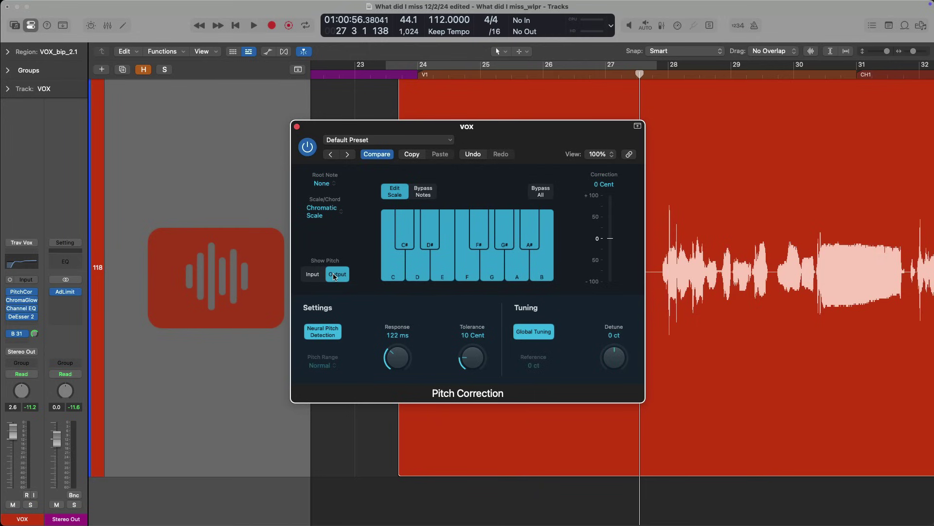
key(space)
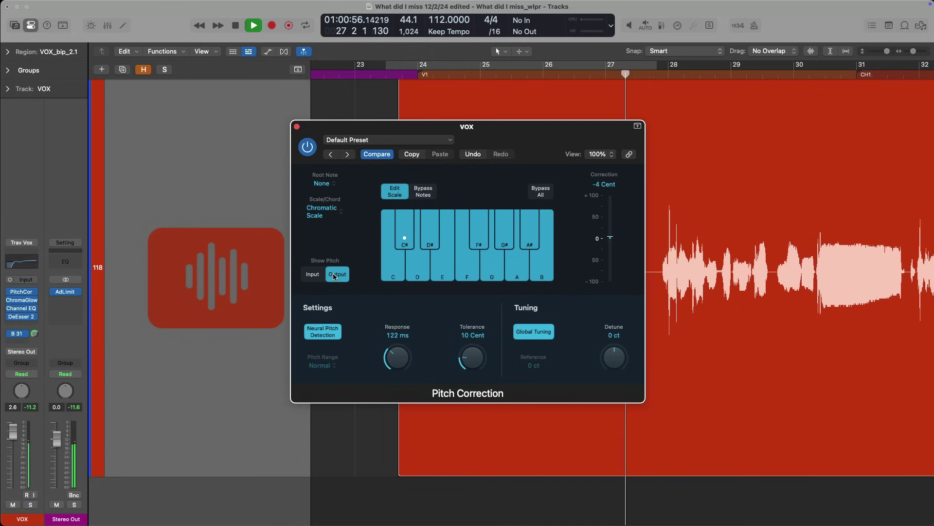
key(space)
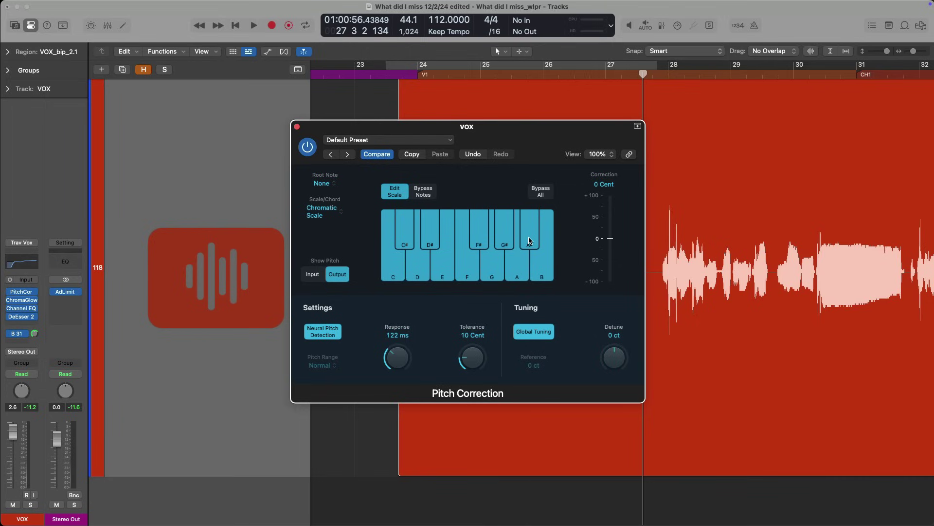
- Exclude A#, C and F on the correction keyboard, then replay the vocal
click(530, 241)
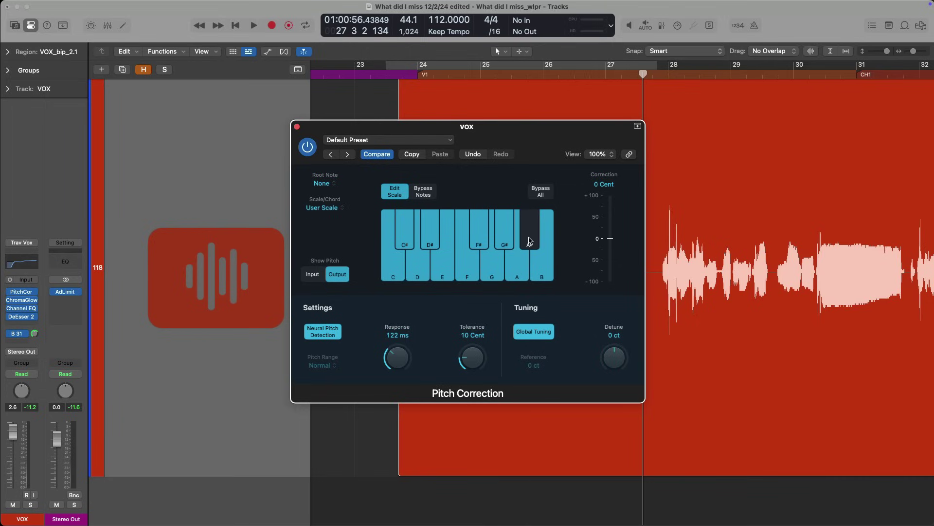
click(392, 265)
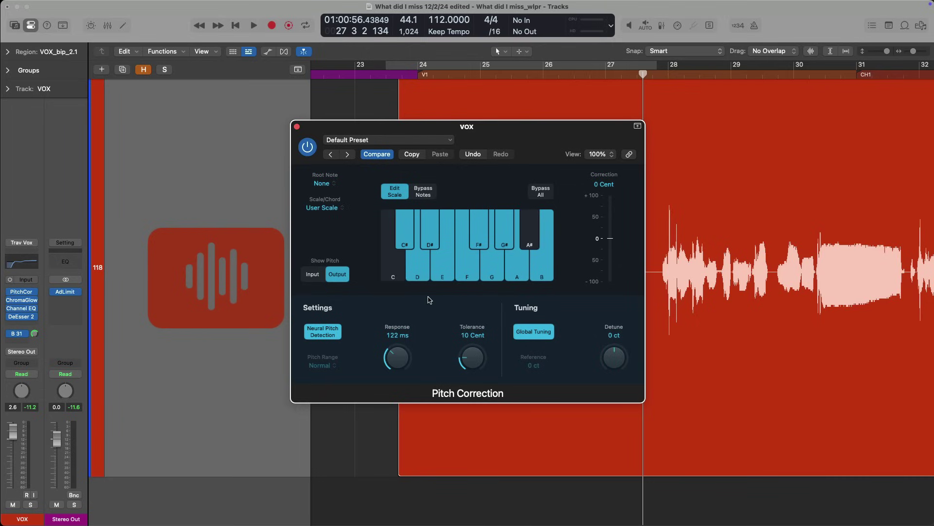
click(461, 268)
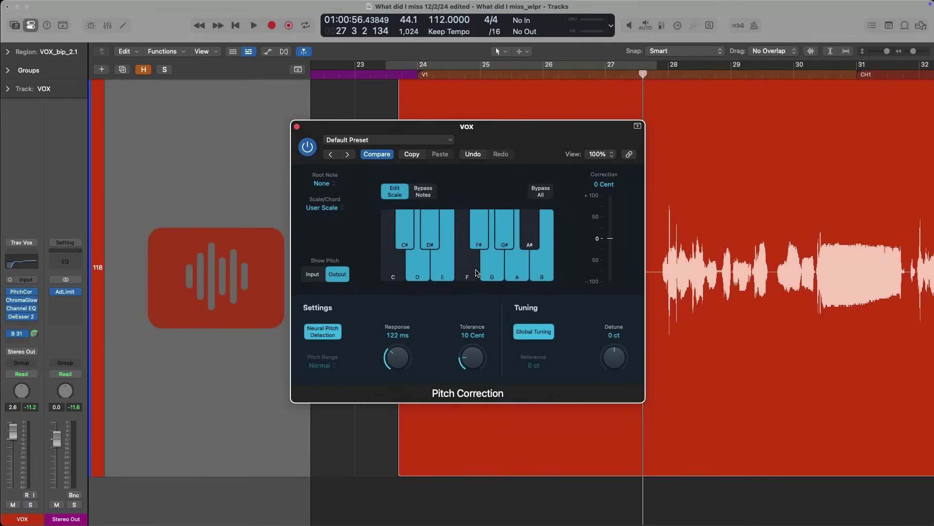
key(space)
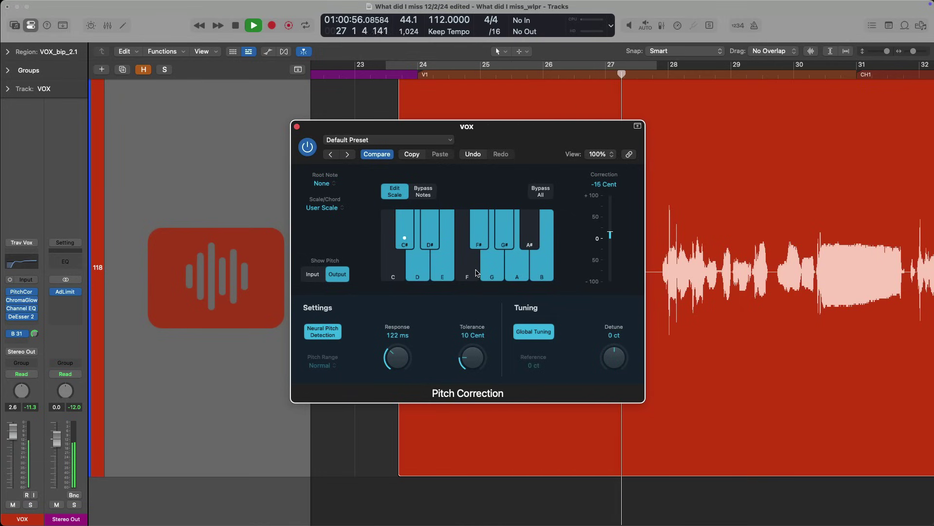
key(space)
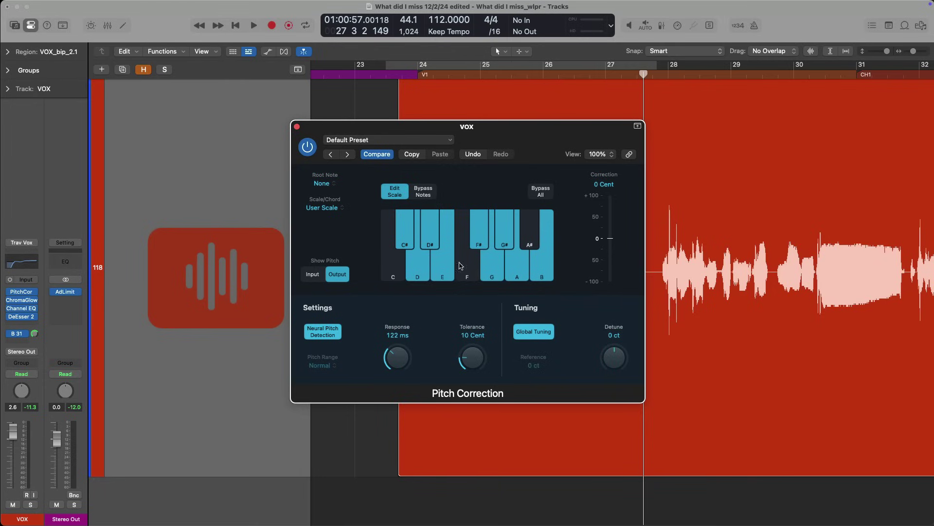
- Look through the Root Note and Scale/Chord lists without changing either
click(332, 187)
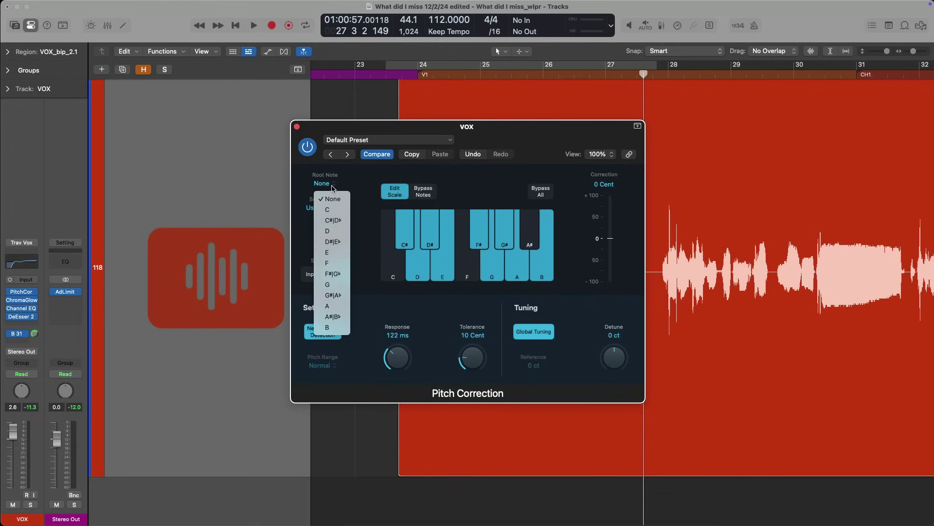
click(353, 184)
click(339, 208)
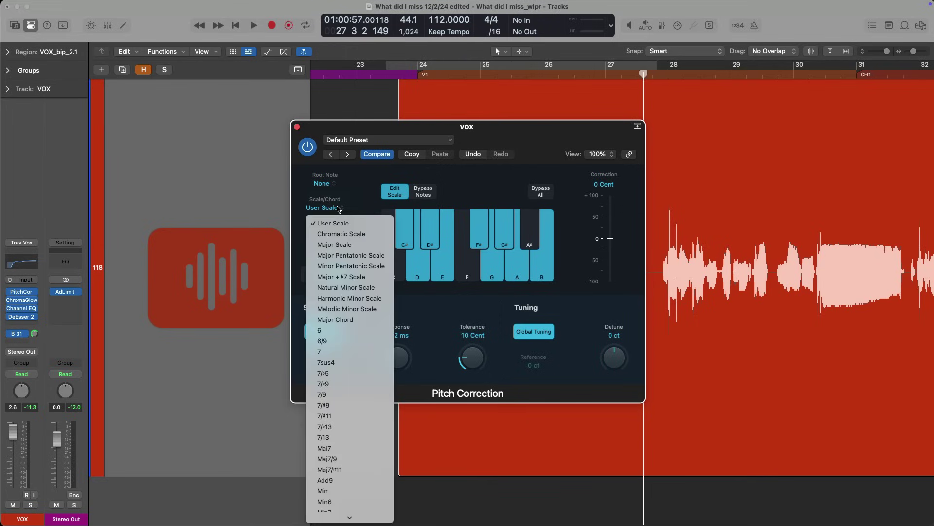
click(355, 201)
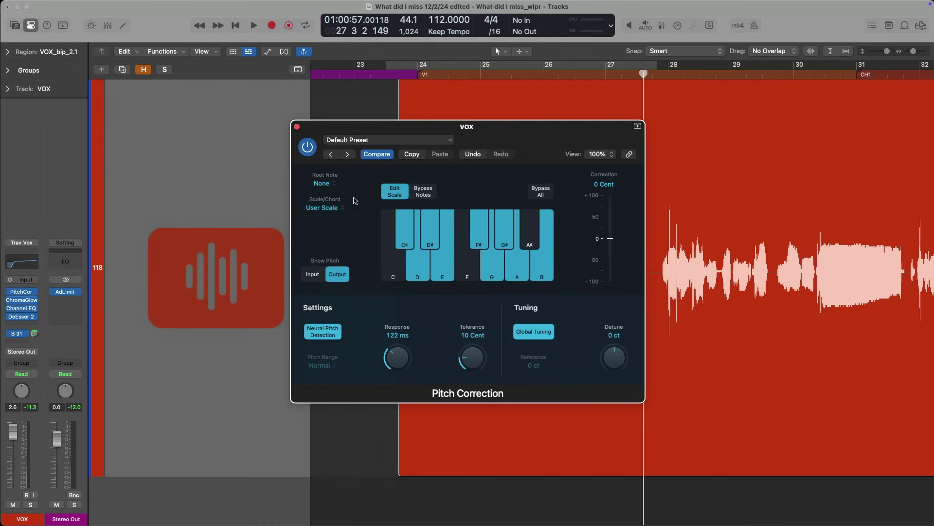
- Close Pitch Correction, zoom out to the whole song, return to bar 11, and select R GTR
key(v)
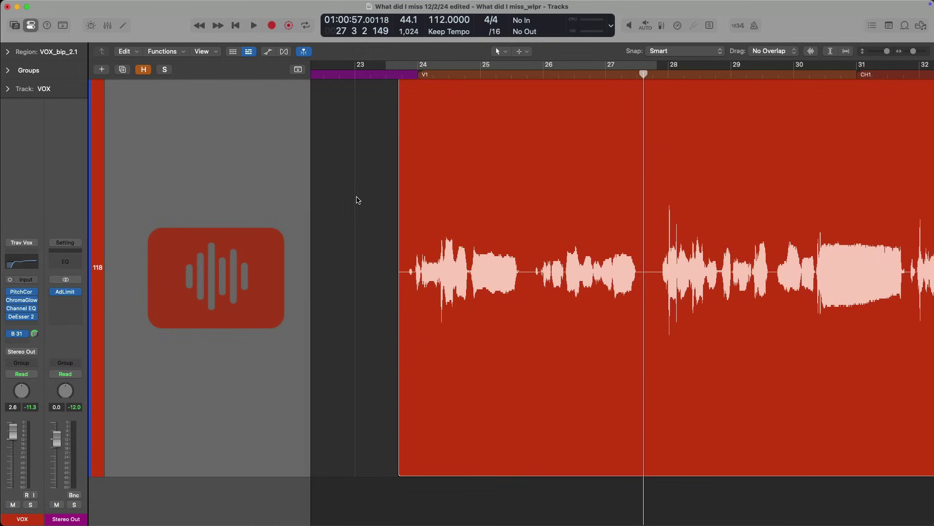
key(z)
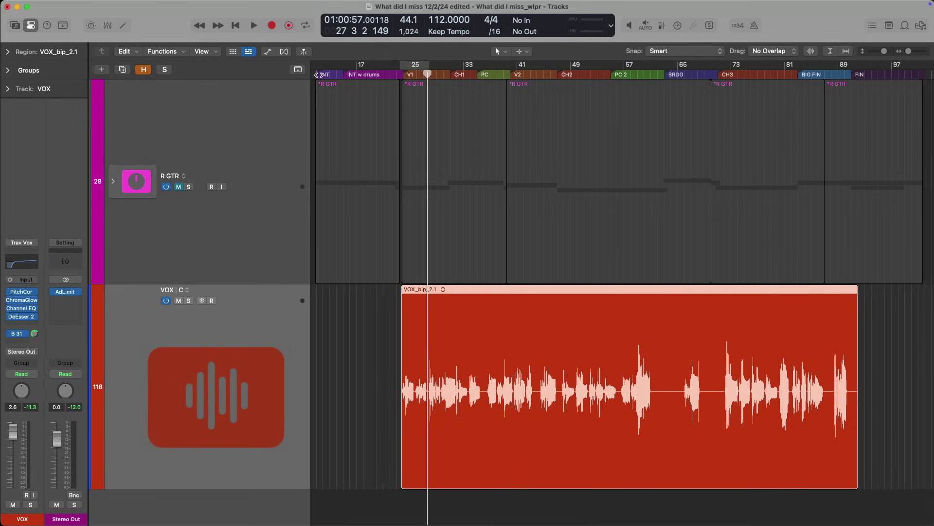
key(Return)
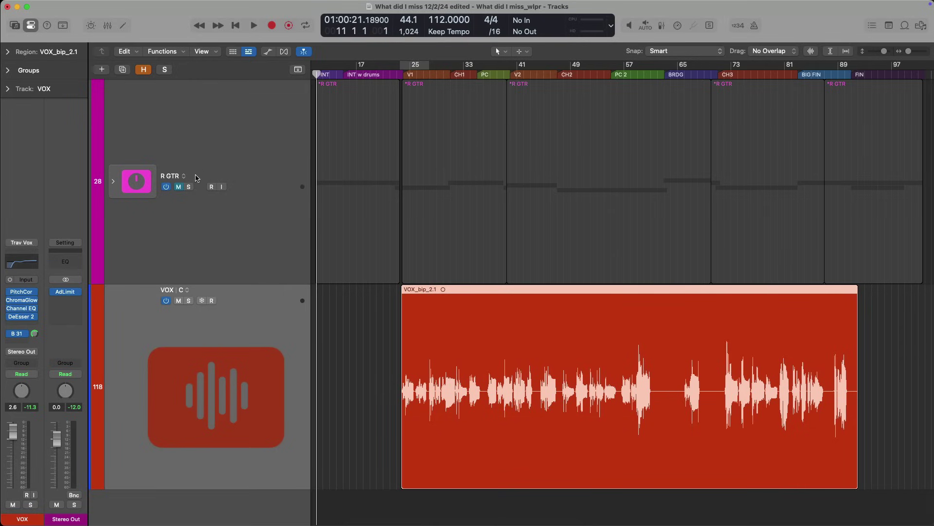
click(181, 182)
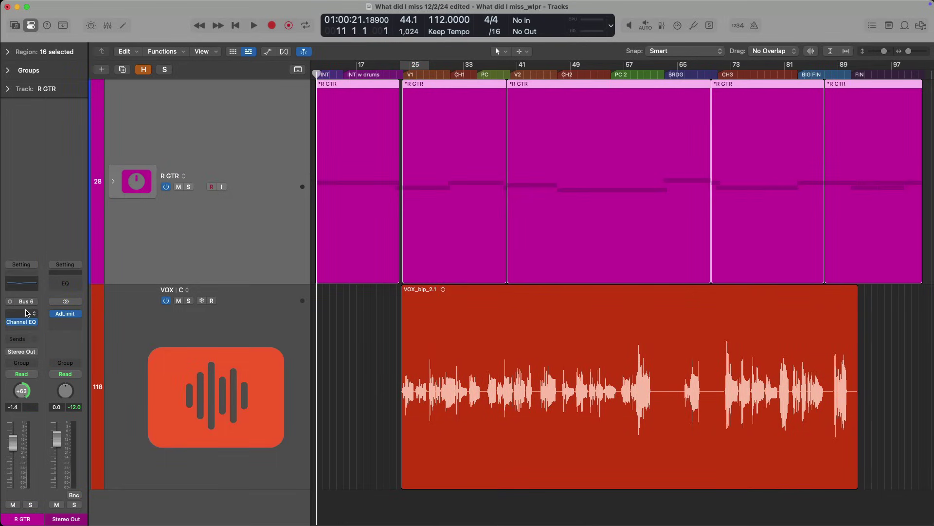
- Insert the Auto-Key plugin on the R GTR channel strip
click(24, 313)
text(auto)
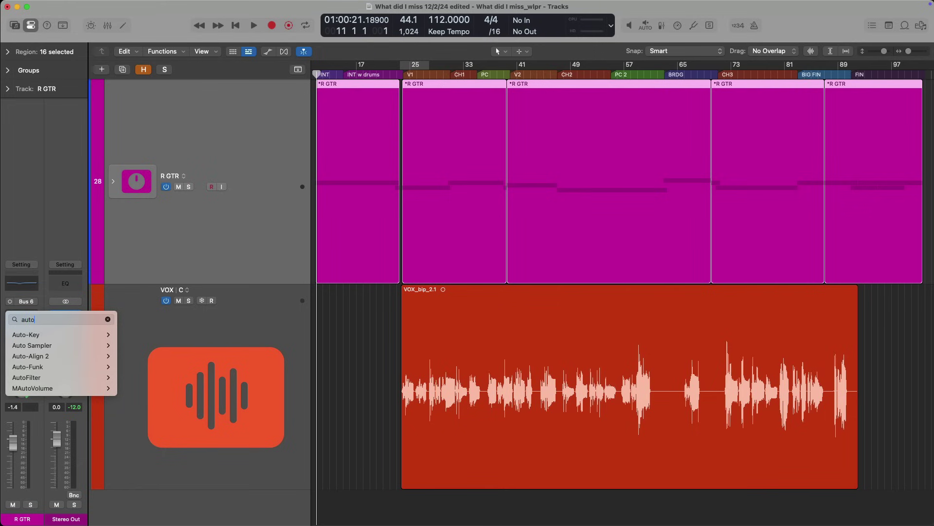
key(Down)
key(Return)
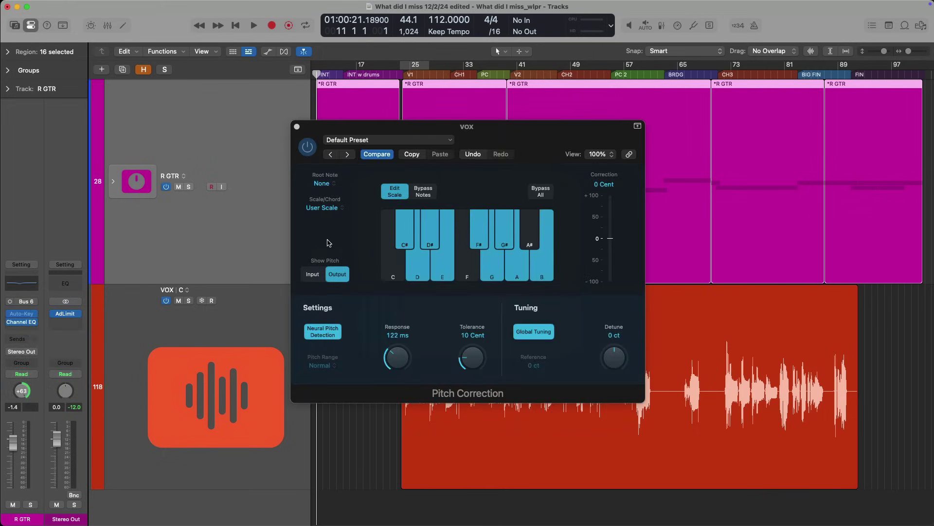
click(305, 134)
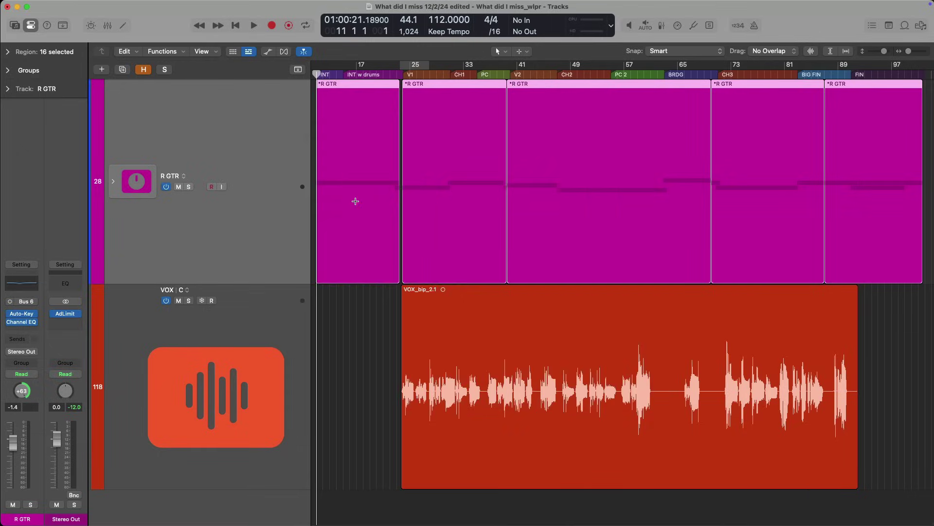
- Play from just before the guitar entry until Auto-Key detects A Major, then close it
drag(356, 201, 313, 241)
drag(562, 74, 546, 75)
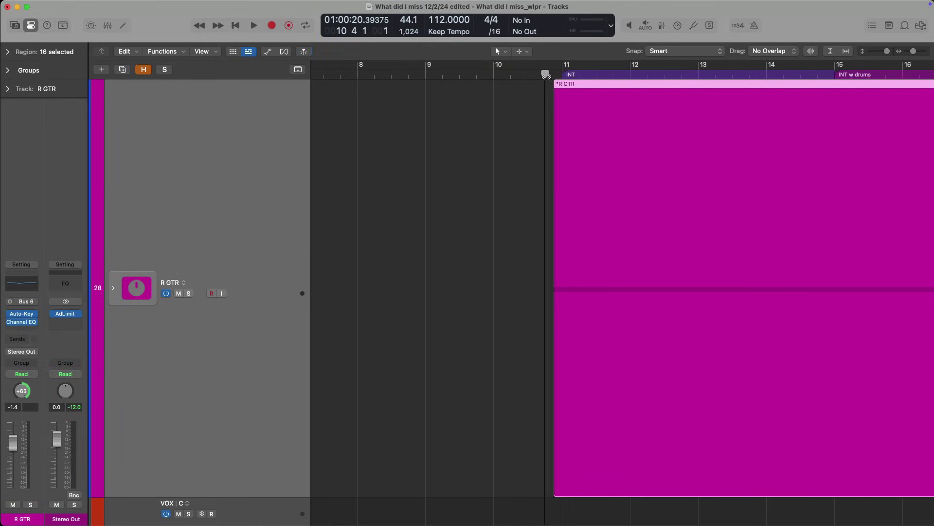
key(z)
key(v)
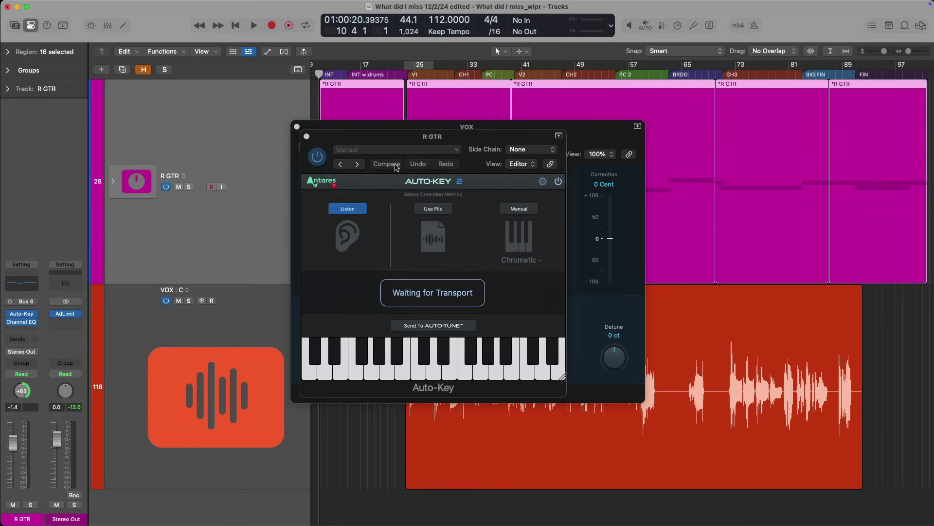
key(space)
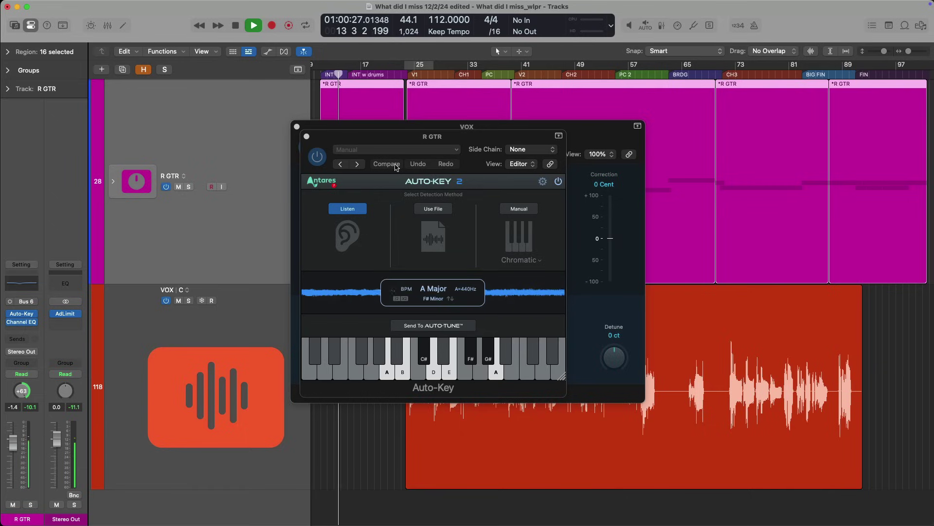
key(space)
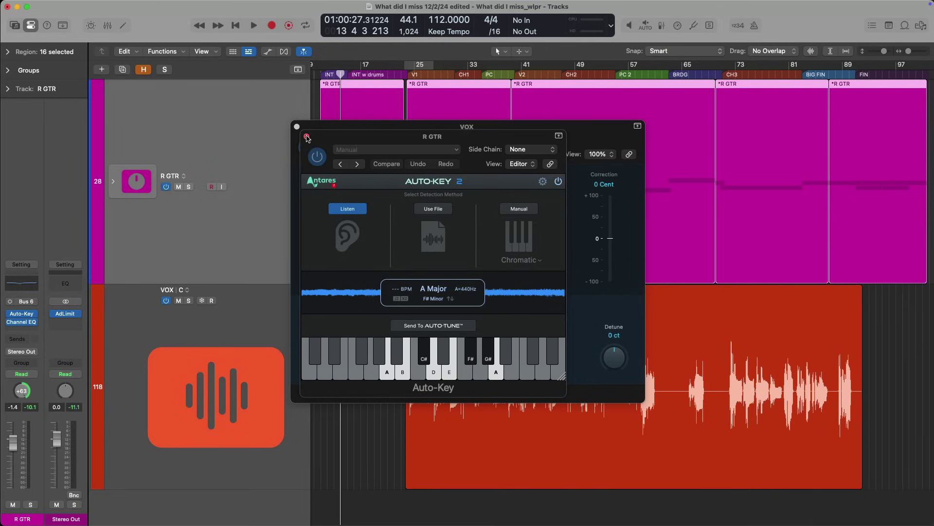
click(307, 136)
- Mute R GTR and set Pitch Correction's Root Note to A with Major Scale
click(179, 187)
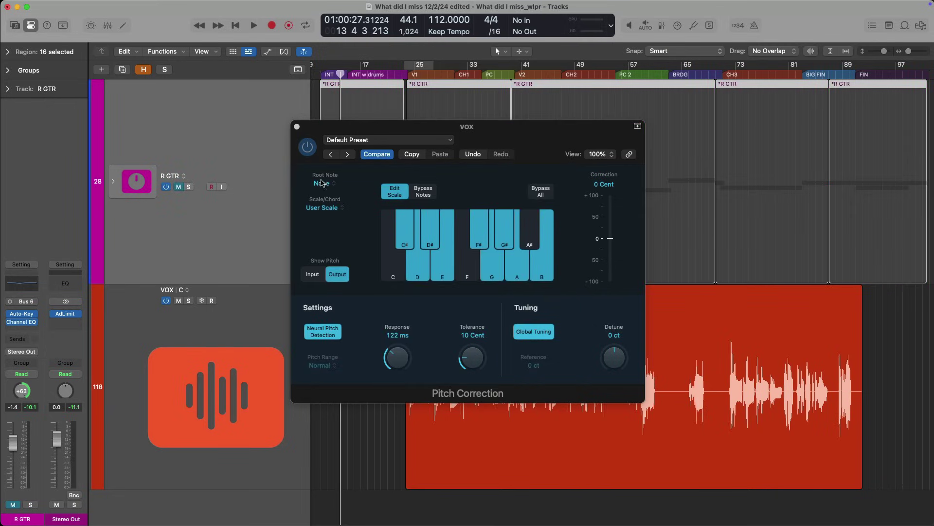
click(334, 183)
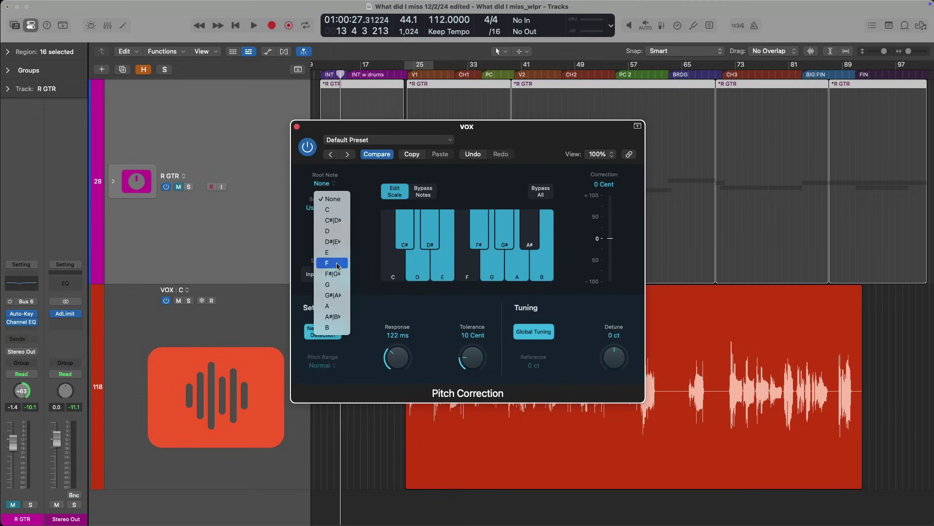
click(342, 306)
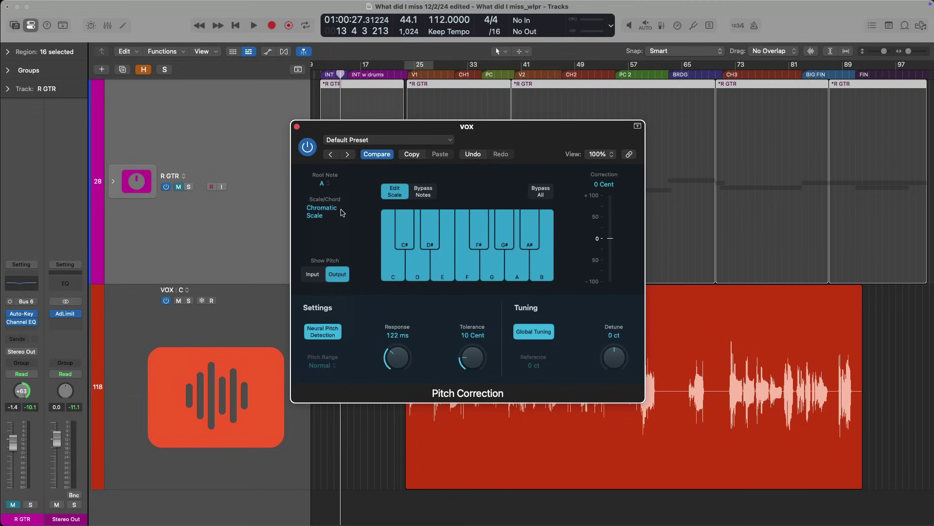
click(343, 212)
click(340, 257)
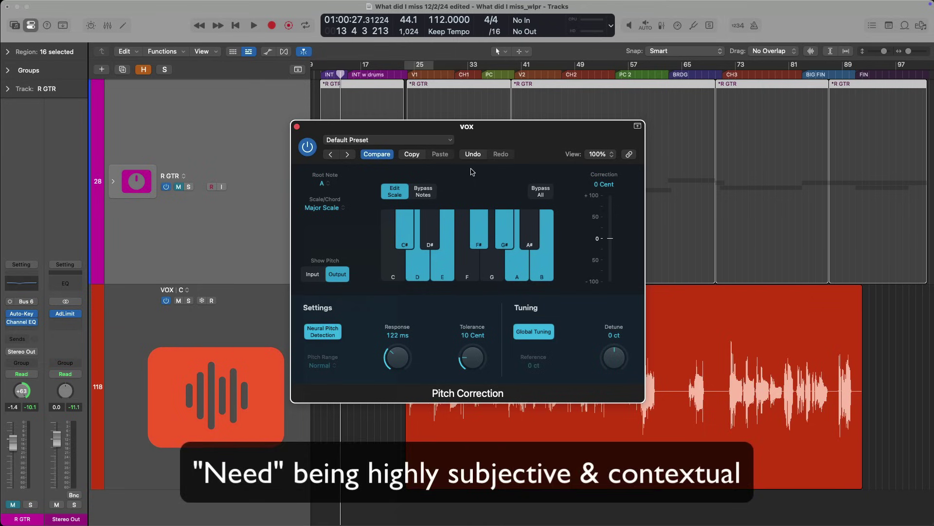
- Hide the plugin window and play the vocal with the A major correction
key(super+w)
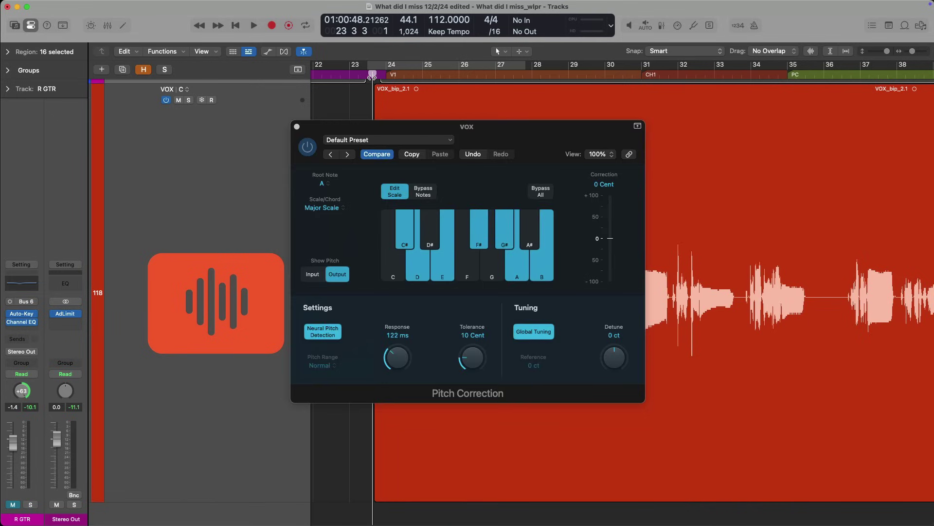
key(space)
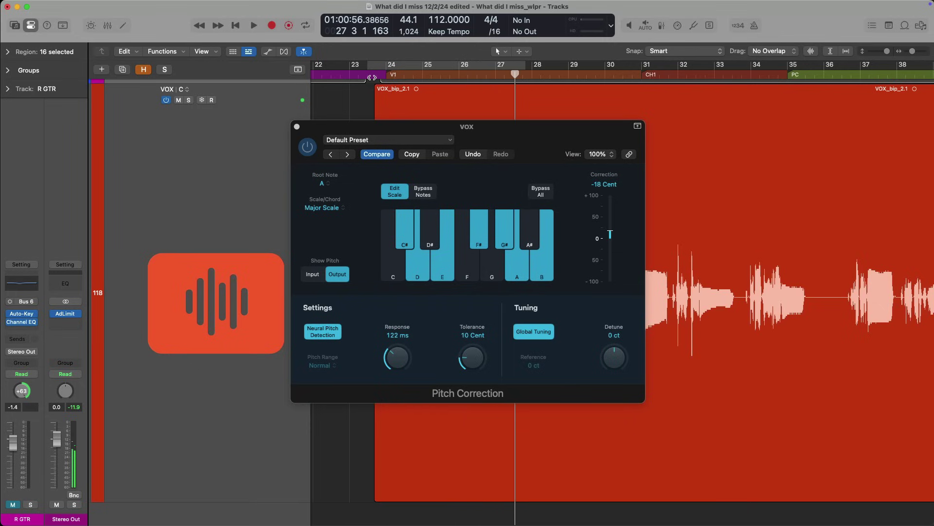
key(space)
- Turn Neural Pitch Detection off, set Pitch Range to Low, then turn detection back on
click(340, 335)
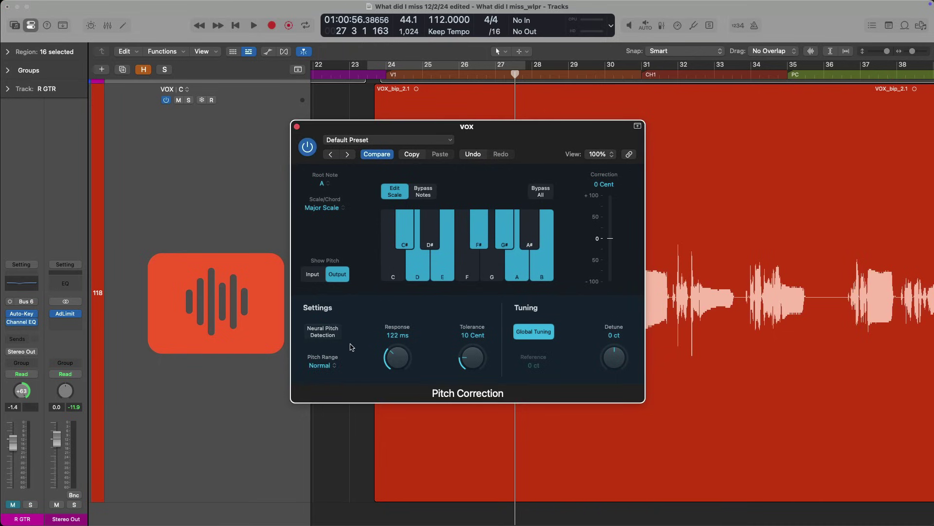
click(334, 366)
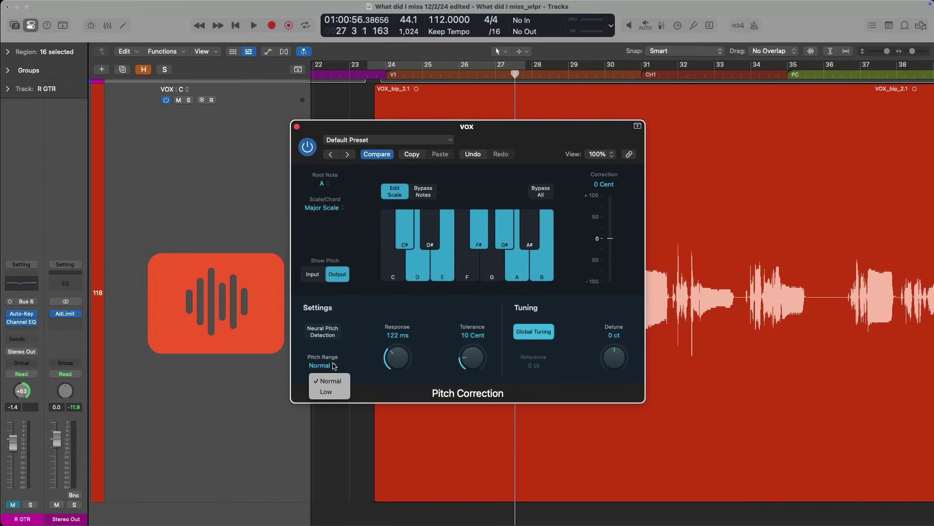
click(342, 389)
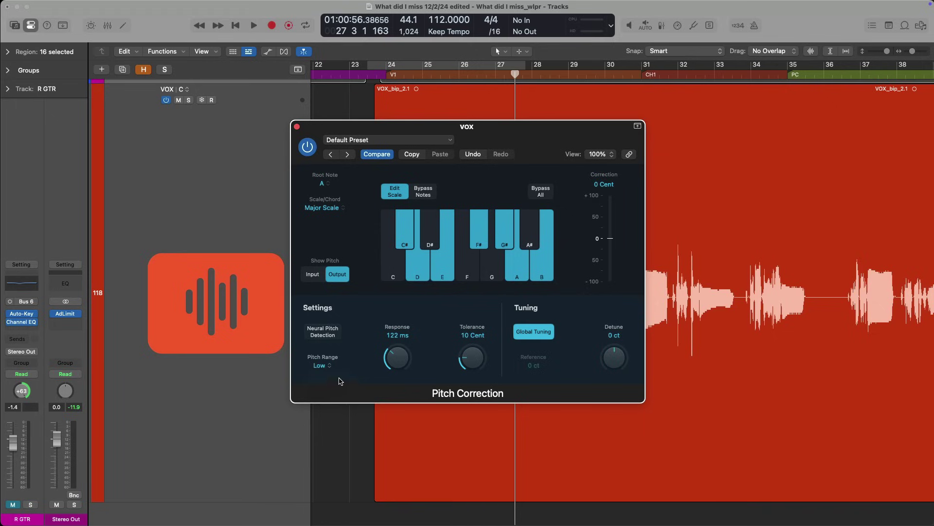
click(336, 334)
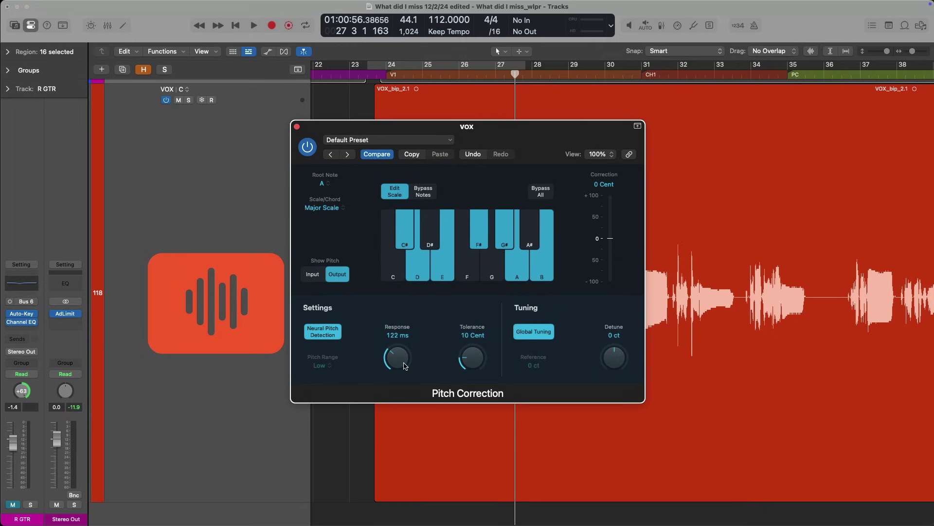
- Drop Response to 0 ms and play the vocal with instant correction
drag(404, 366, 411, 422)
key(space)
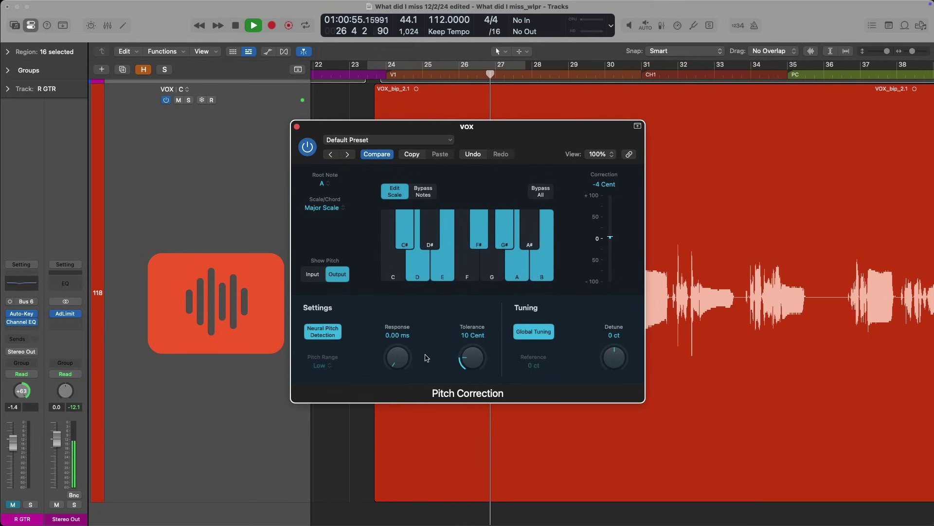
key(space)
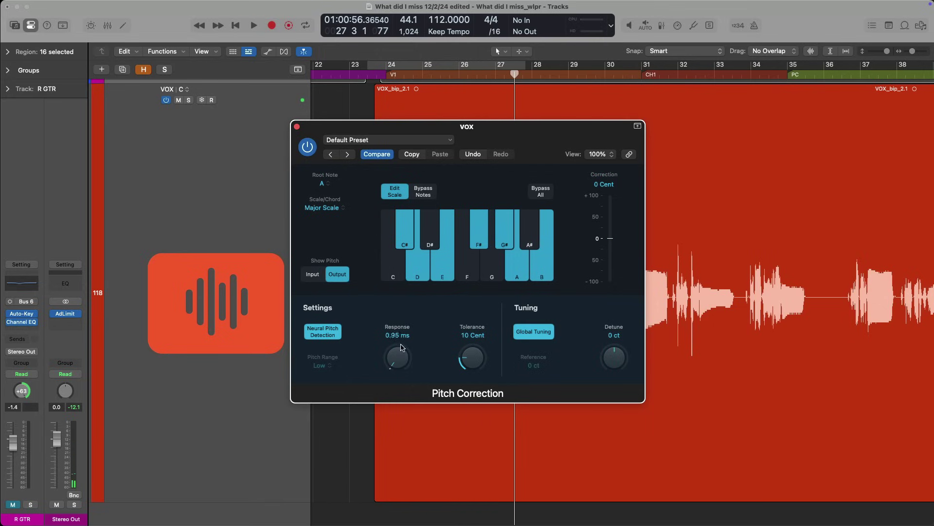
- Raise Response to 200 ms and play the vocal again
drag(400, 345, 414, 319)
key(space)
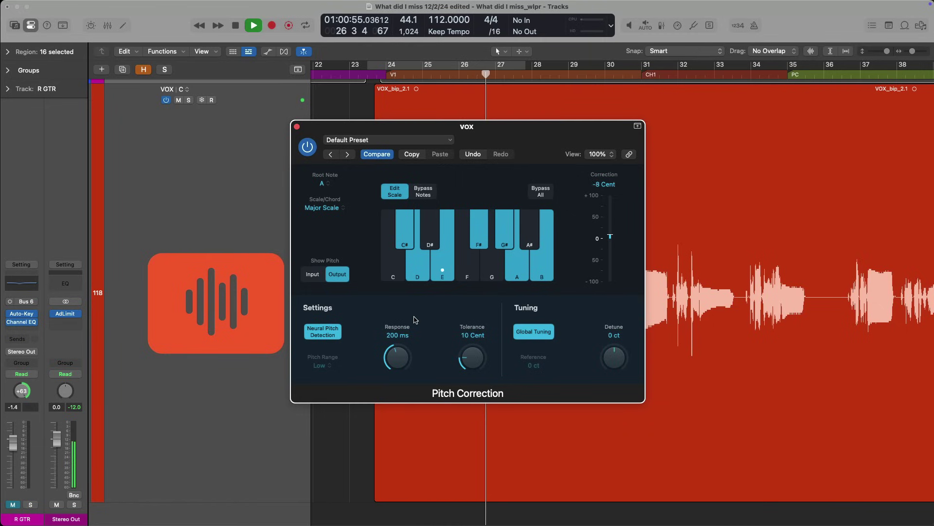
key(space)
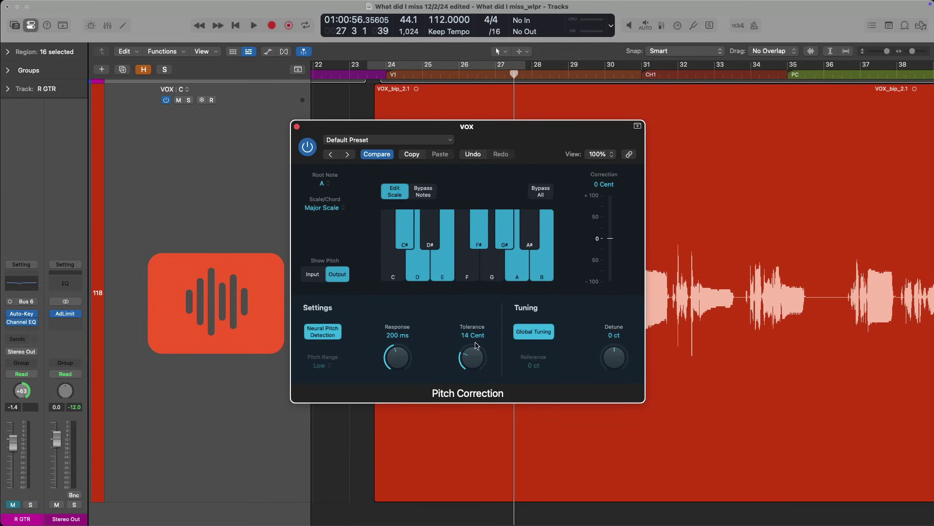
- Raise the vocal's correction Tolerance to about 25 Cent and play the result
drag(478, 359, 477, 313)
key(space)
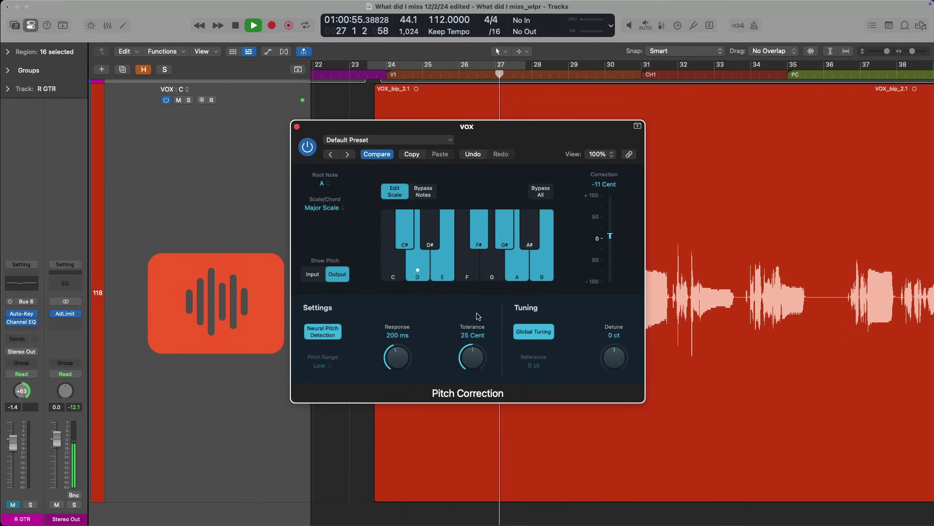
key(space)
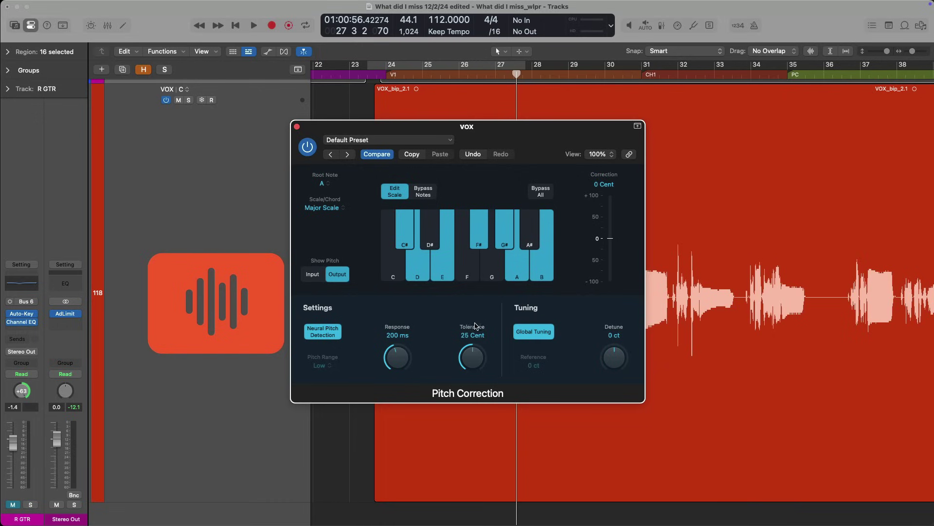
- Lower Tolerance to 0 Cent and play the vocal again to compare
drag(472, 358, 485, 437)
key(space)
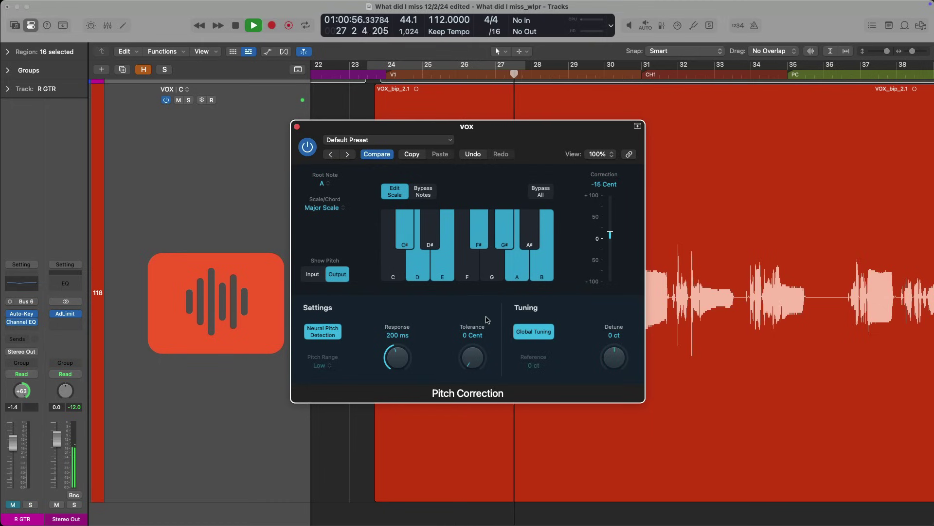
key(space)
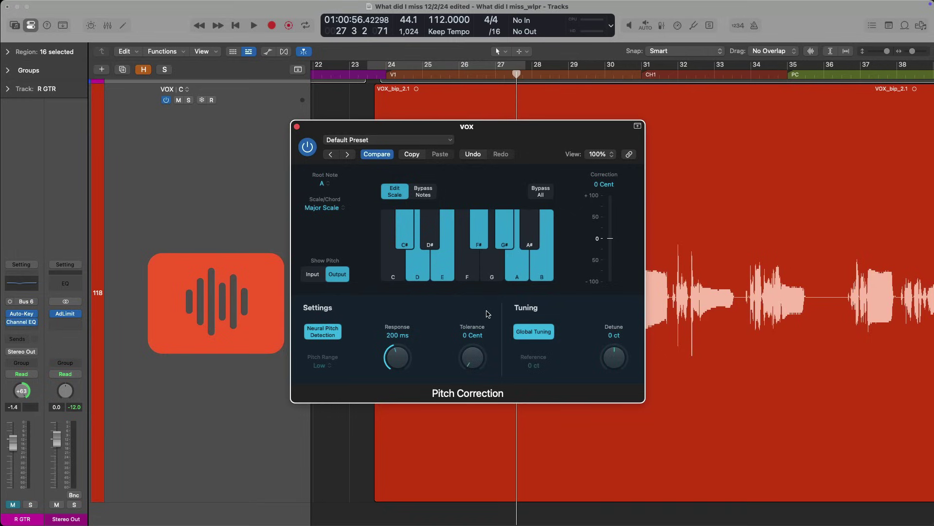
- Show track automation and toggle Pitch Correction's Bypass All on and off to expose its lane
key(super+w)
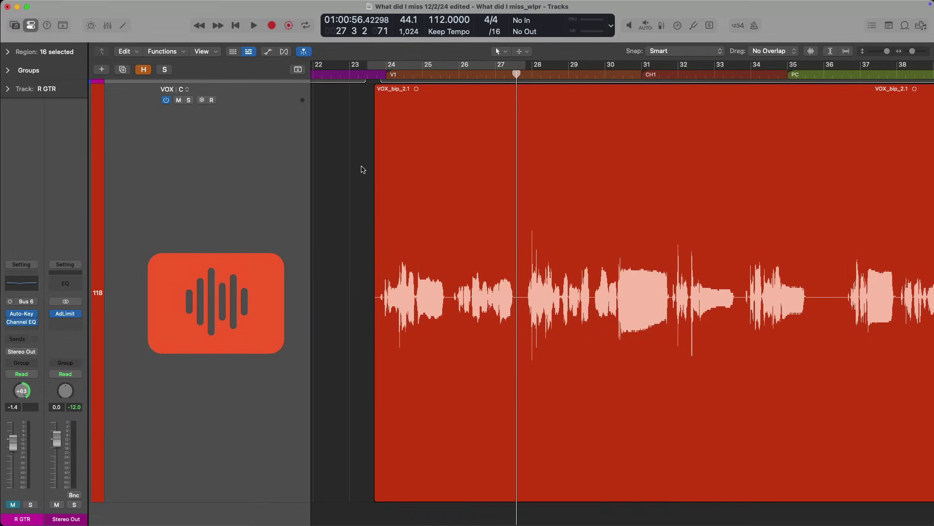
click(268, 52)
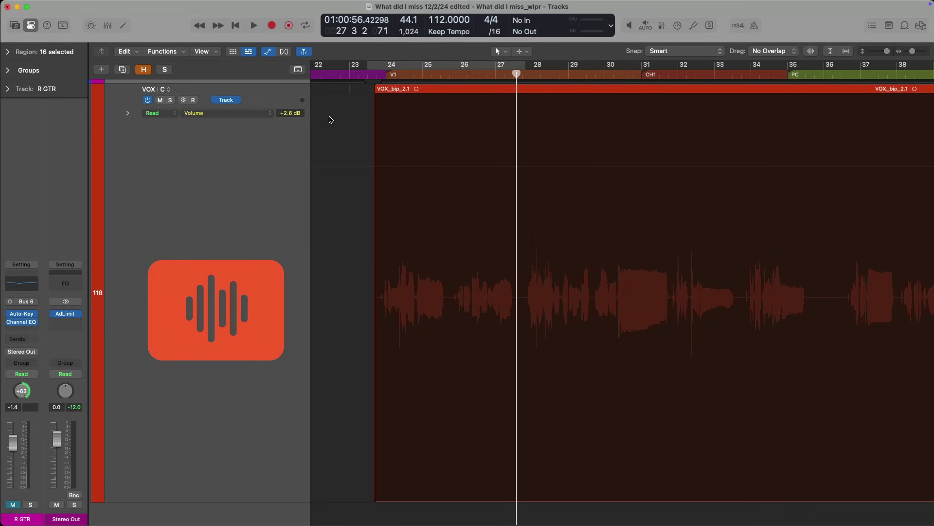
key(v)
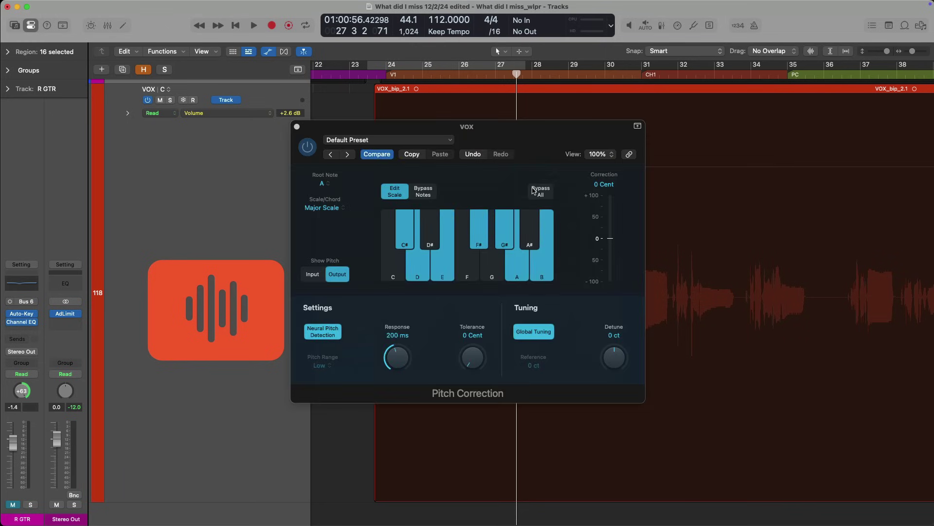
click(536, 191)
click(535, 191)
- Create Bypass All automation points over VOX_bip_2.1's opening bars, from bar 24 to about 26
drag(528, 140, 767, 138)
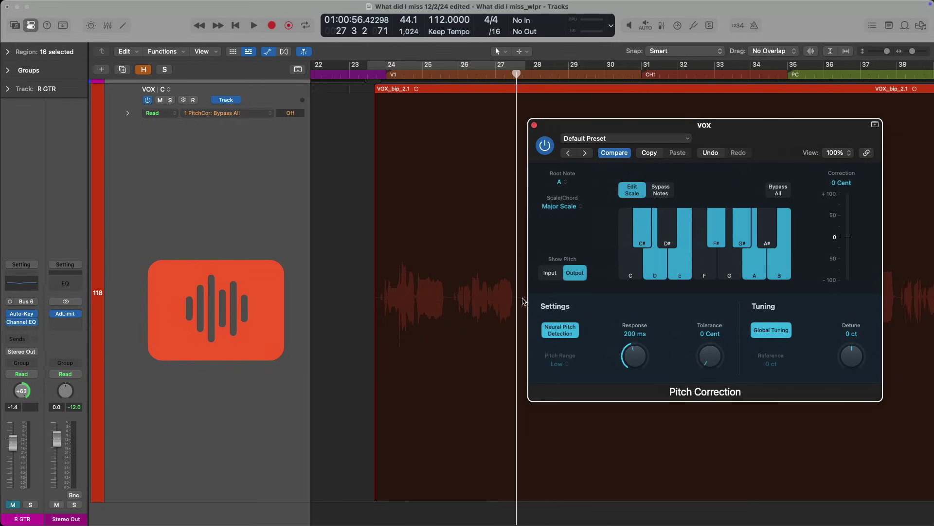
drag(374, 313, 451, 302)
click(434, 277)
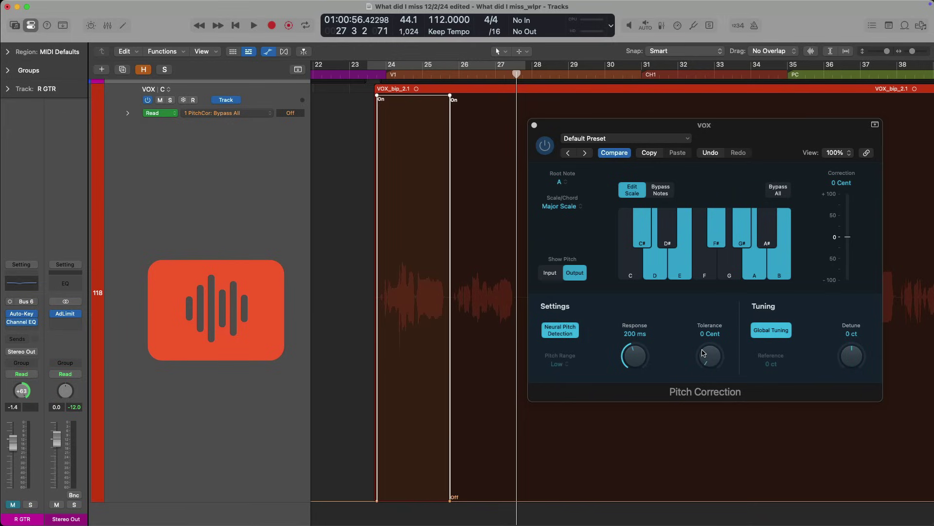
- Show Tolerance automation, add points near bar 26, and raise the later section to 10 Cent
click(704, 352)
key(super+w)
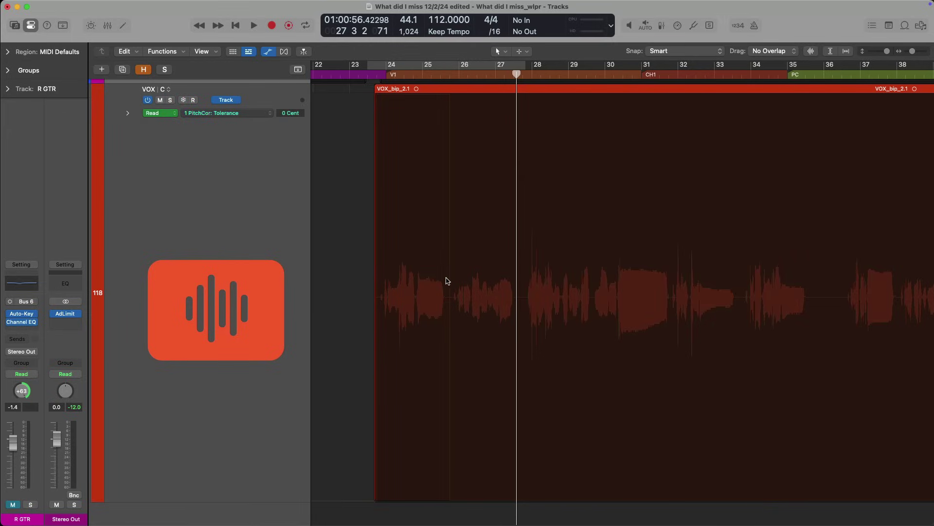
key(z)
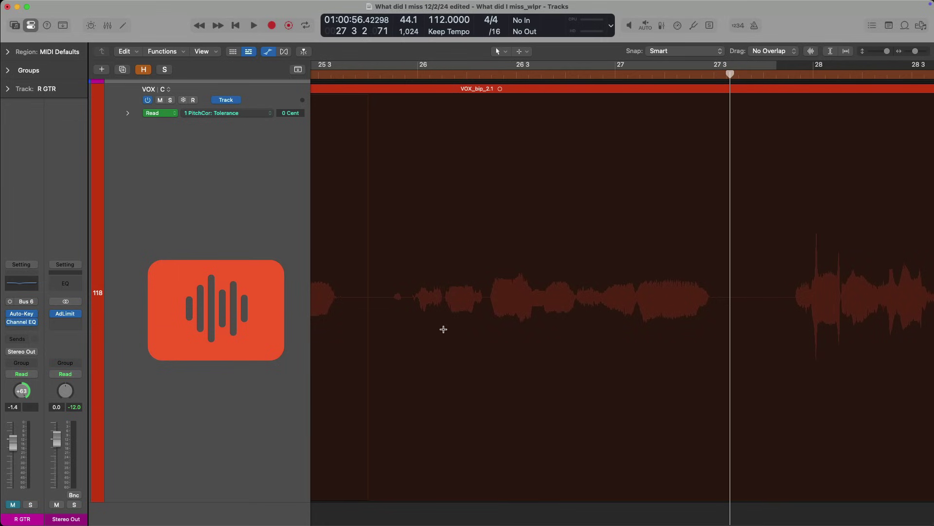
drag(442, 327, 485, 321)
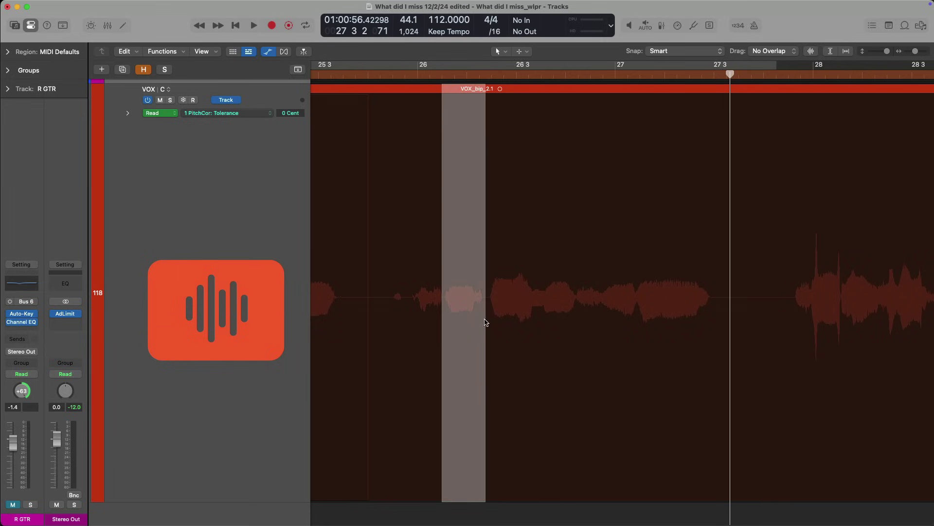
click(475, 313)
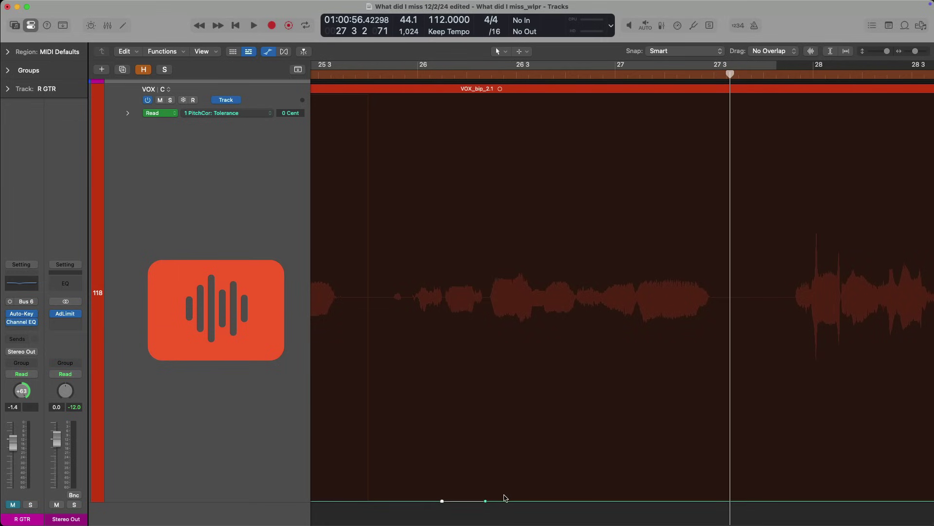
drag(502, 501, 509, 415)
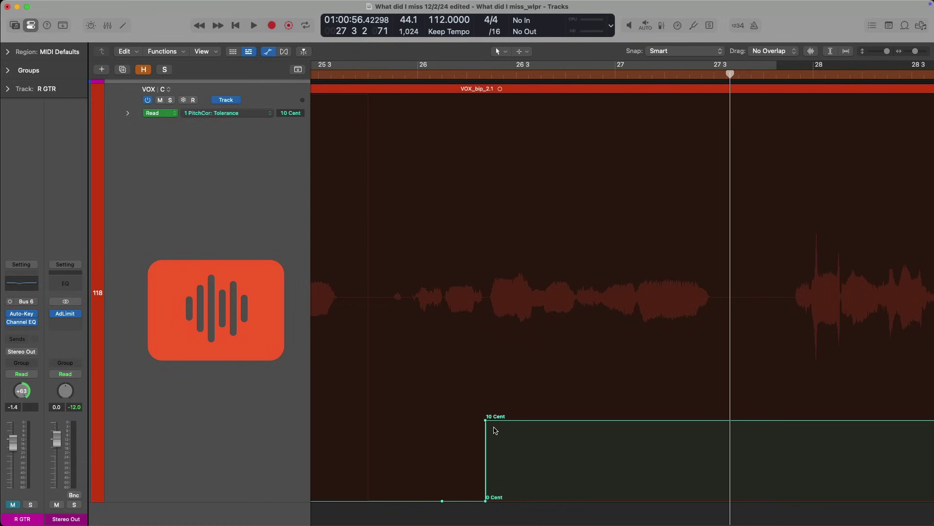
- Play the vocal from about bar 23 to hear the Tolerance step
scroll(496, 345, down, 5)
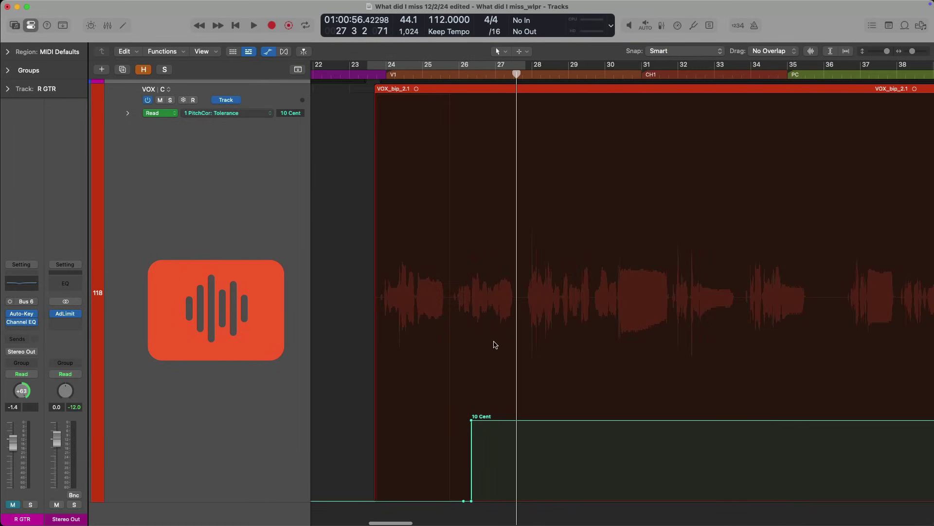
click(369, 74)
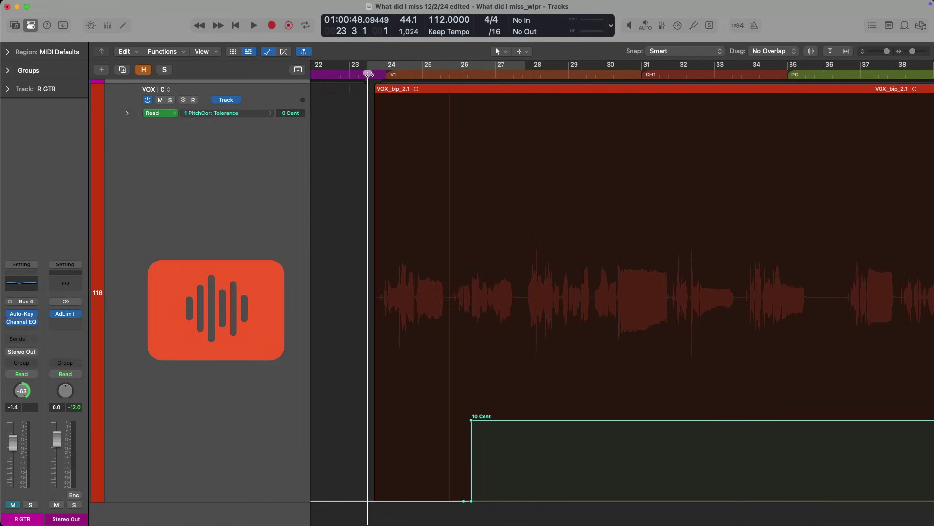
key(v)
key(space)
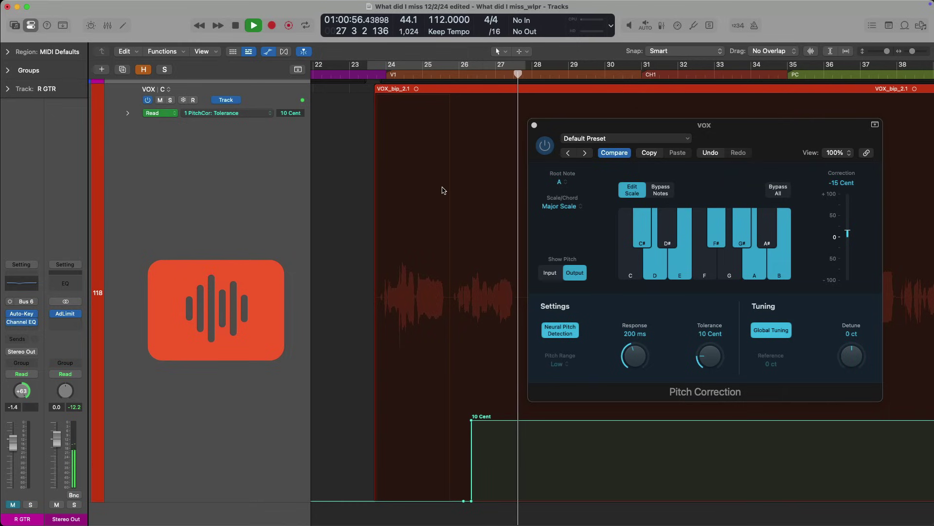
key(space)
- Lower the 10 Cent Tolerance automation back to 0 Cent and play from bar 26
drag(496, 425, 494, 513)
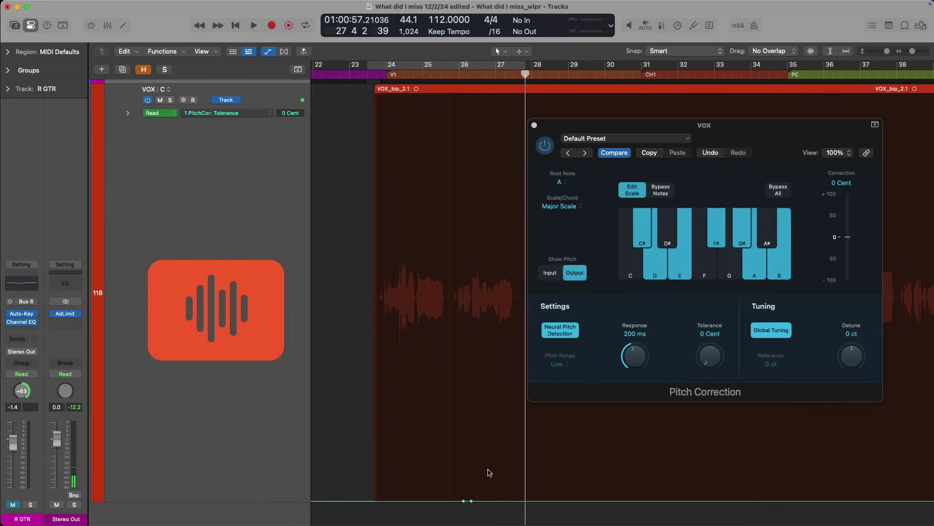
click(451, 74)
key(space)
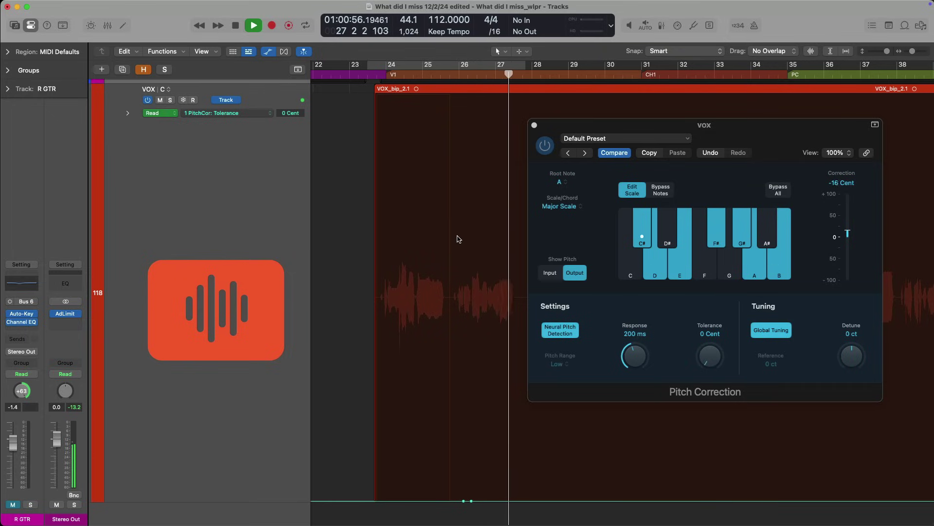
key(space)
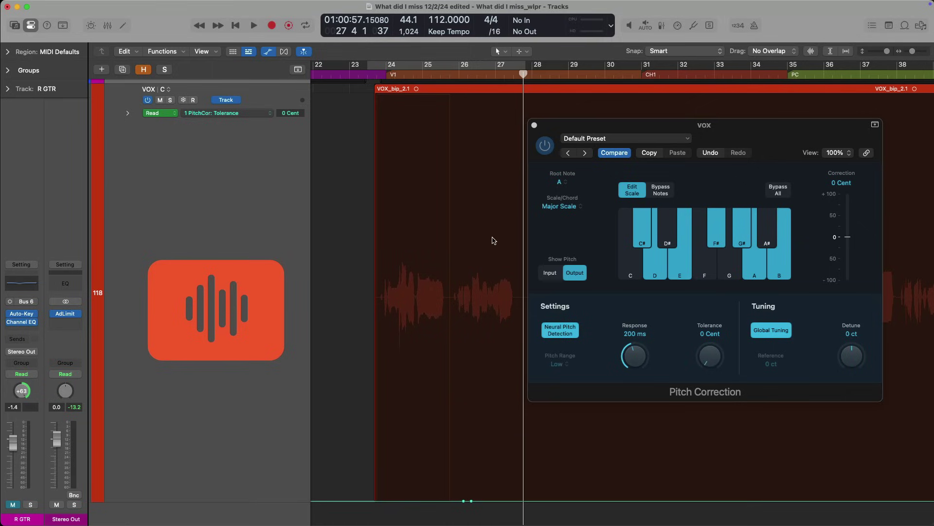
- Clear the selection, hide the automation lane, and zoom into bars 25 to 32
drag(497, 236, 441, 252)
click(441, 252)
key(super+Left)
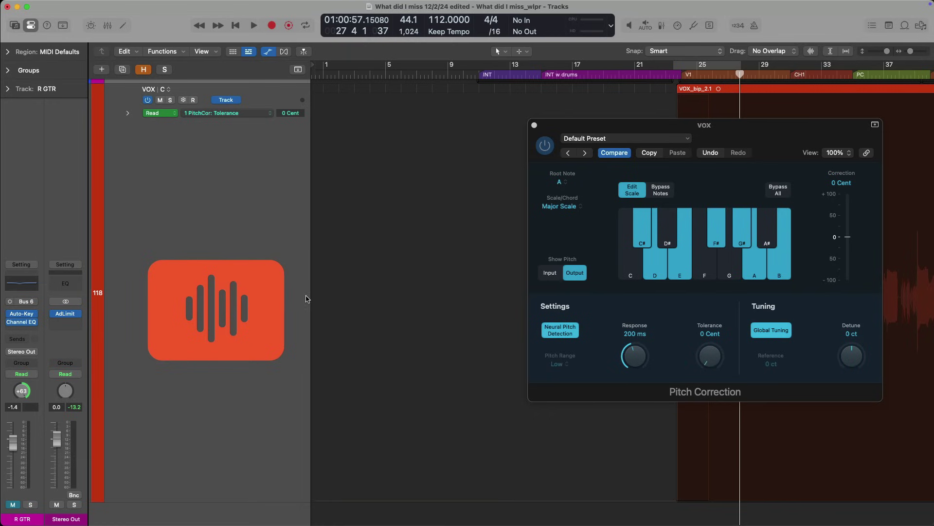
scroll(385, 185, right, 3)
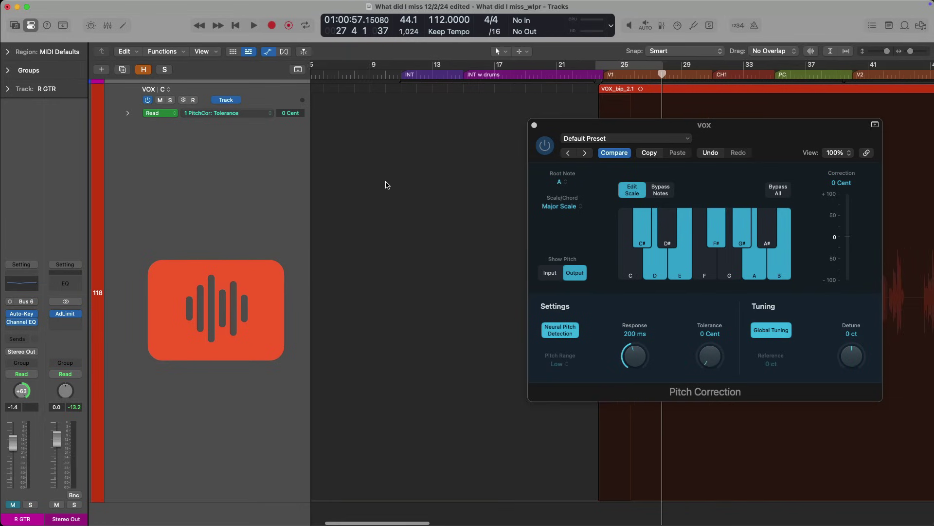
scroll(386, 185, right, 10)
key(a)
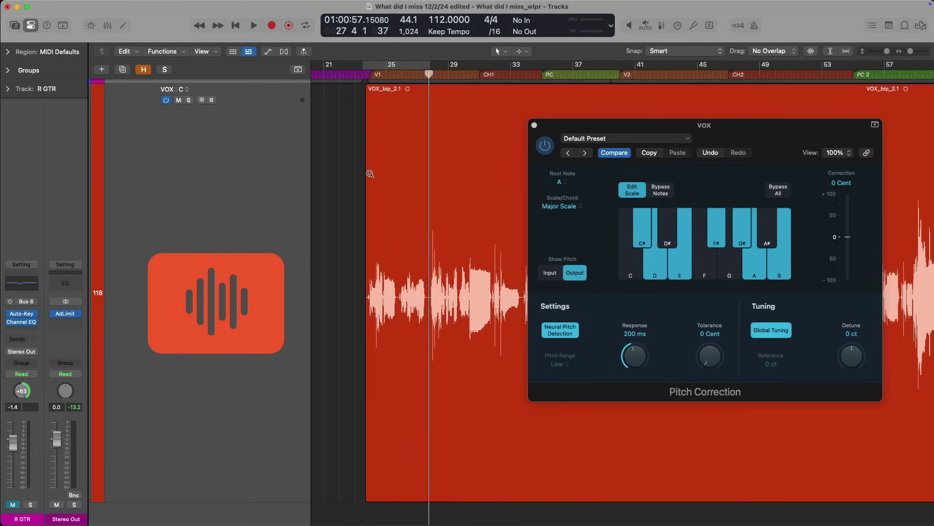
drag(370, 174, 485, 413)
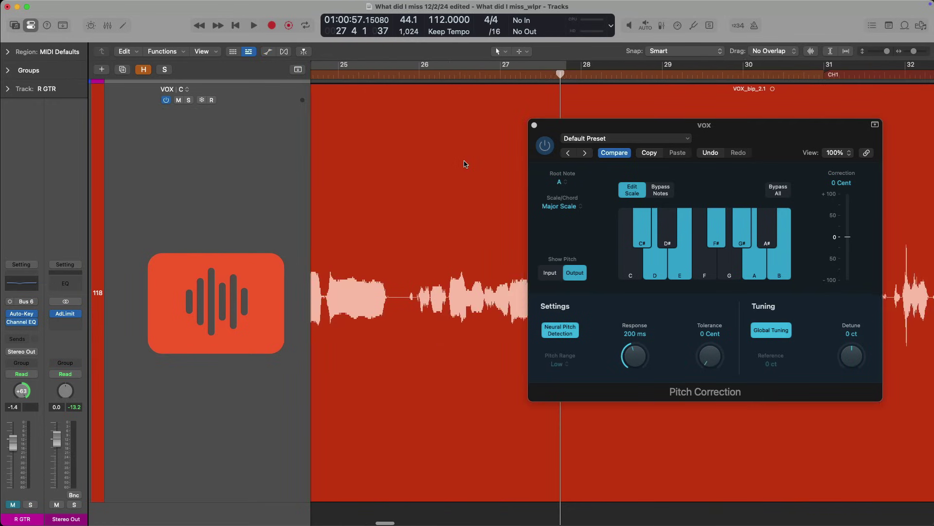
- Play from bar 25 and switch Pitch Correction on mid-playback to hear it engage
click(398, 74)
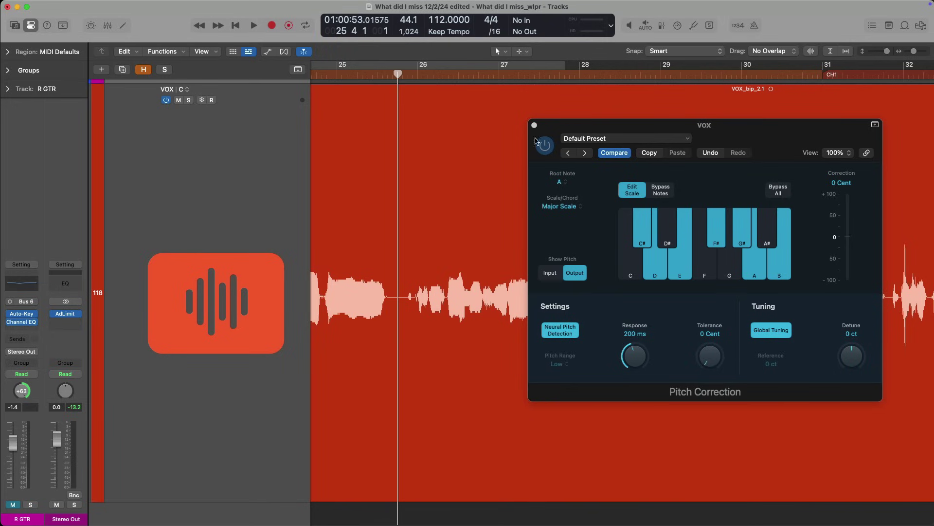
click(547, 145)
key(space)
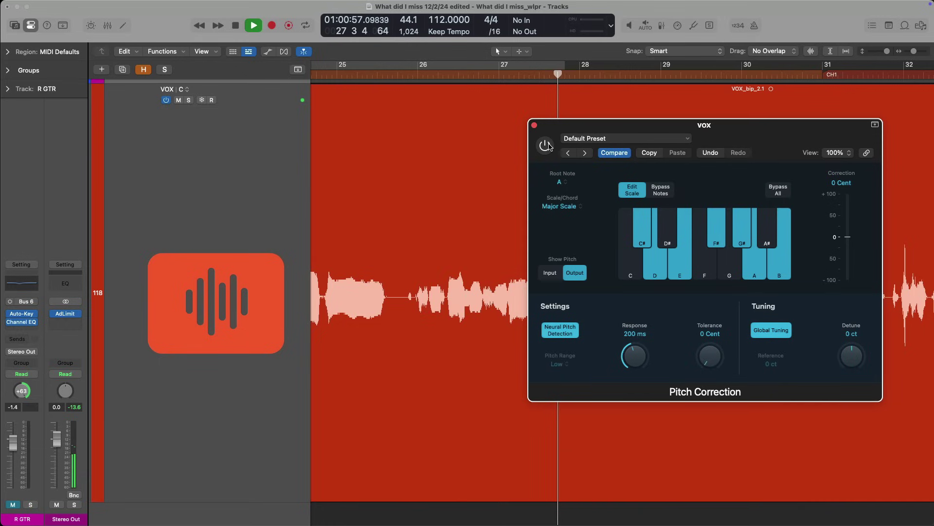
click(546, 145)
key(comma)
key(comma)
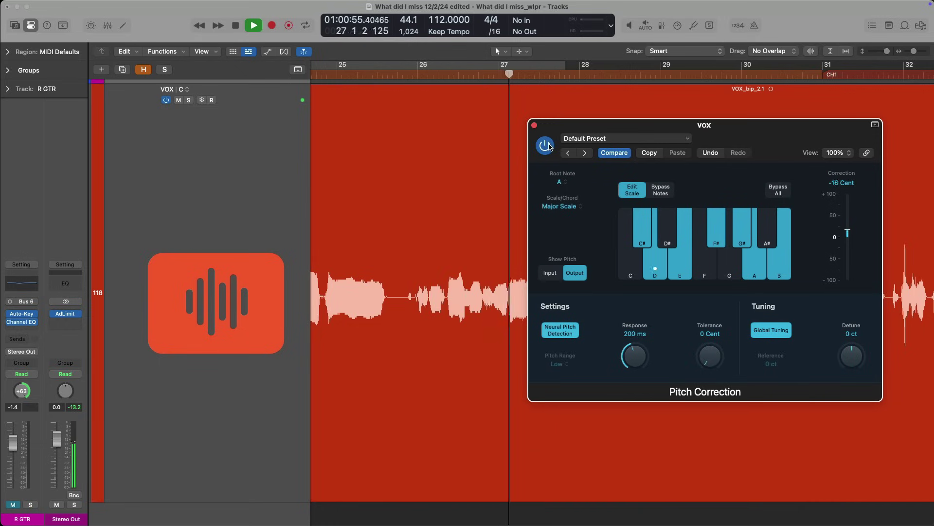
key(space)
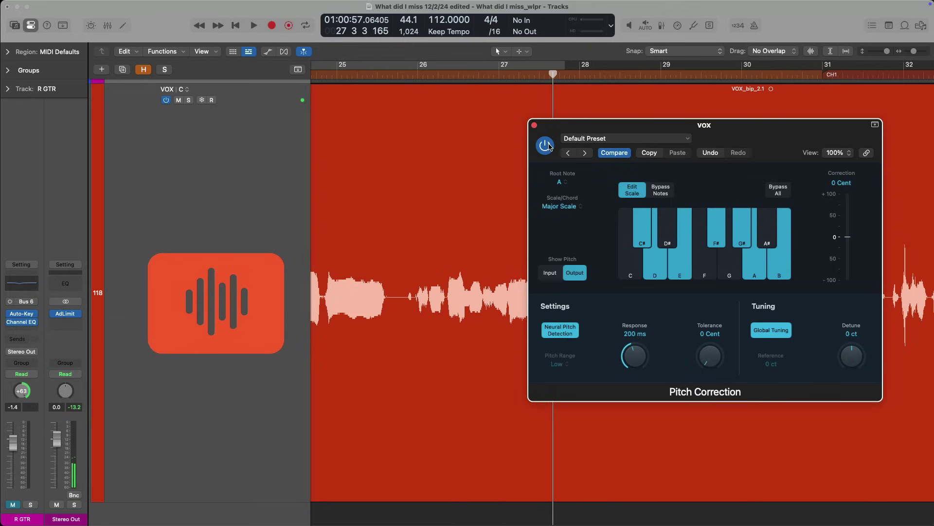
- Compare bypassed and active Pitch Correction from just before bar 26, leaving it on
click(416, 78)
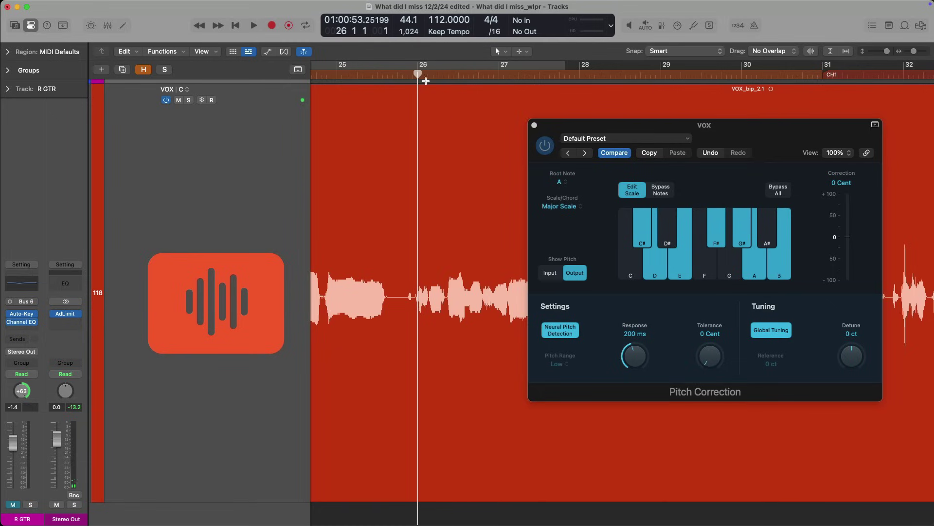
click(408, 76)
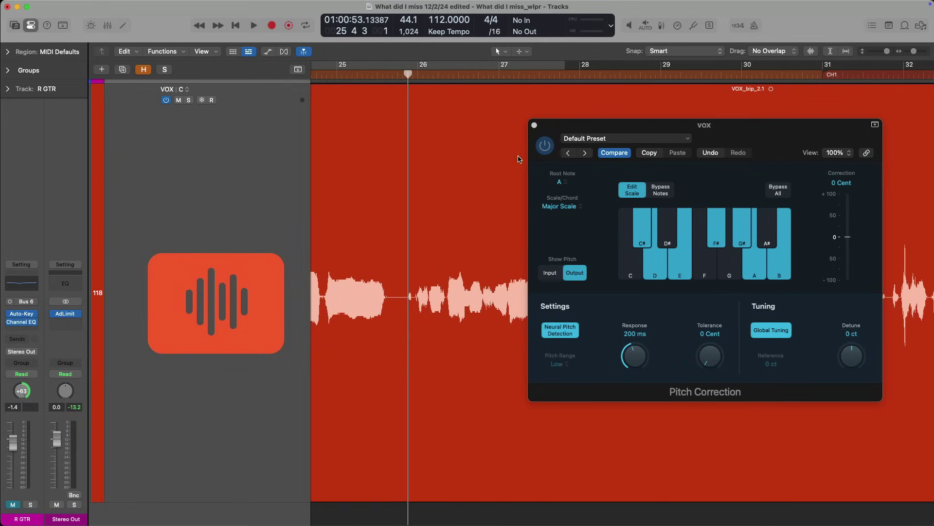
key(space)
click(545, 146)
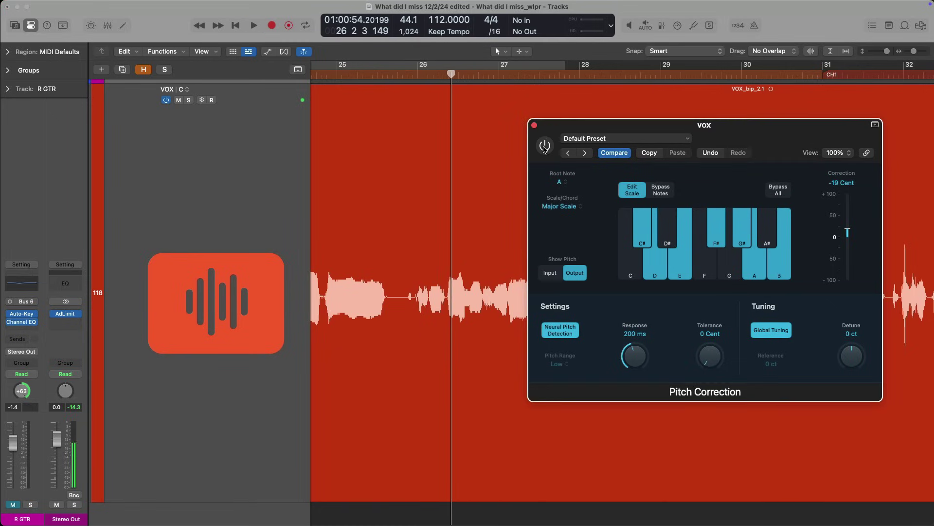
key(space)
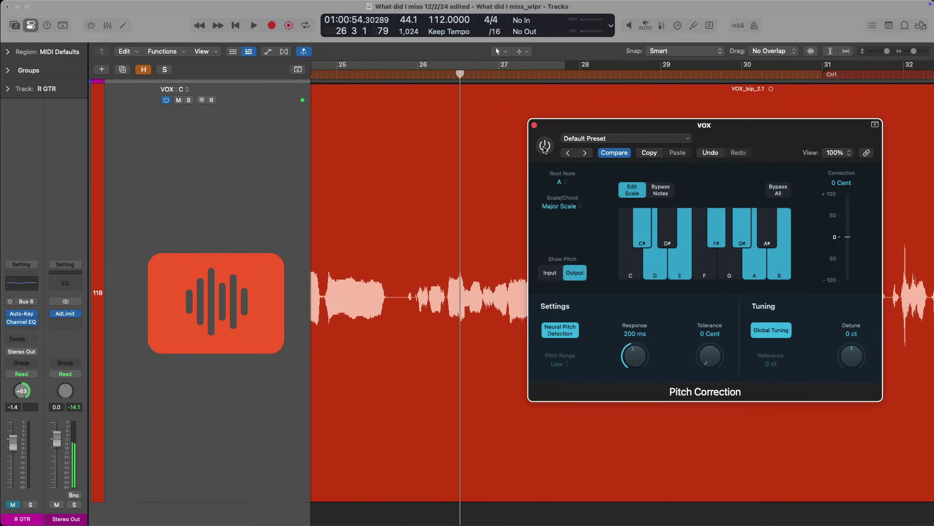
click(544, 146)
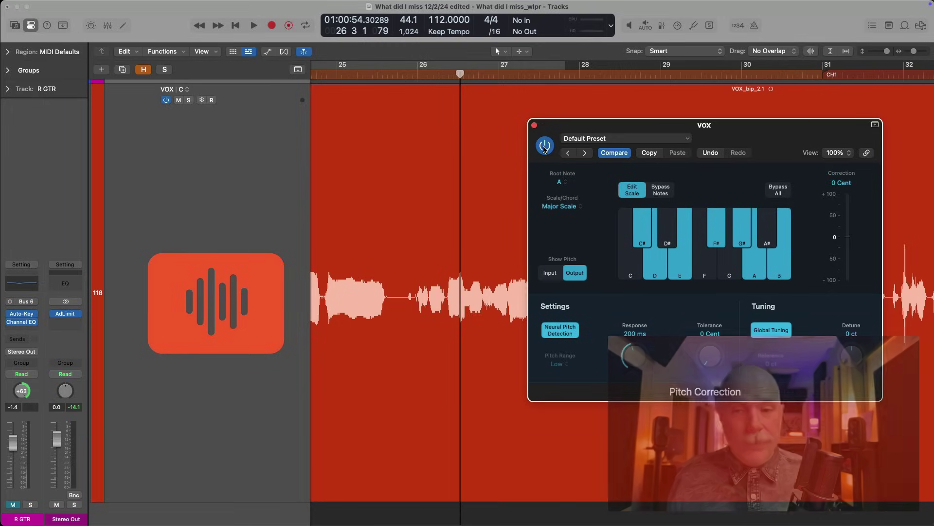
- Bypass Pitch Correction and set the VOX track's flex mode to Flex Pitch
click(545, 147)
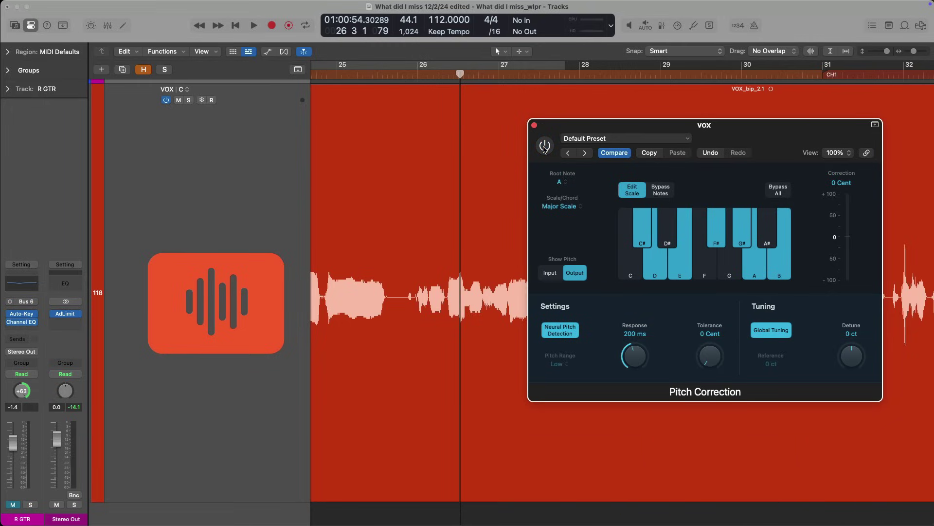
key(super+w)
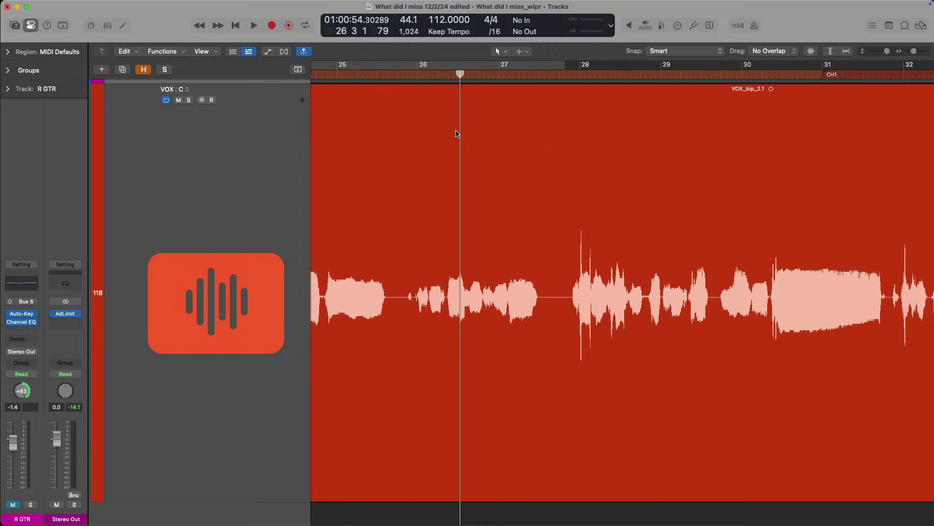
click(280, 52)
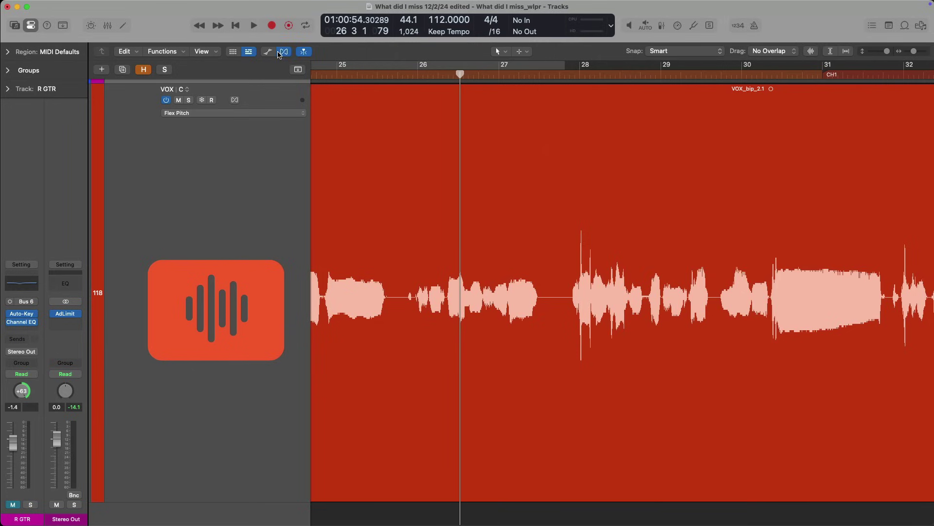
click(235, 100)
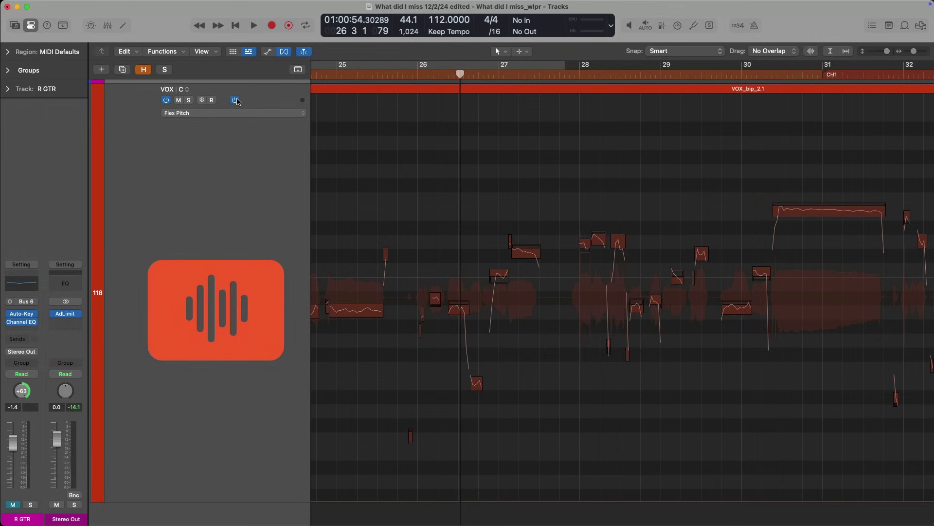
click(238, 113)
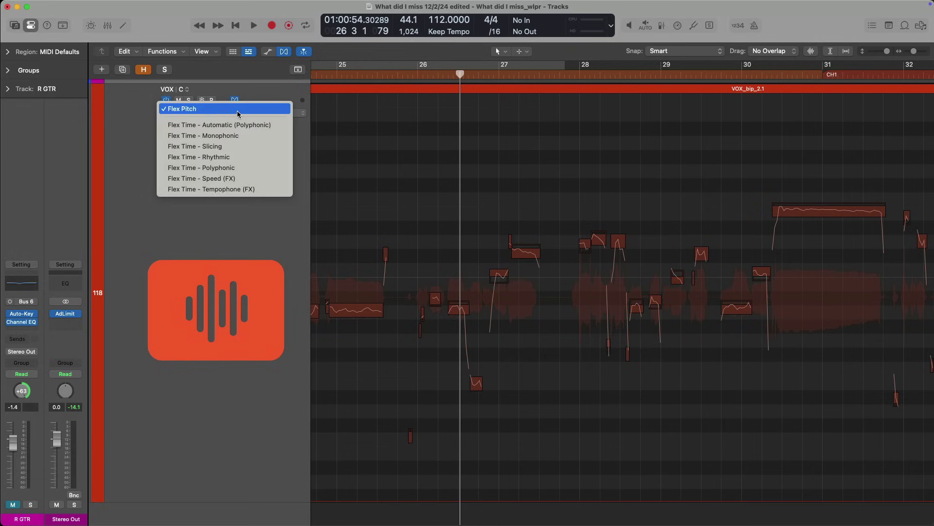
click(240, 110)
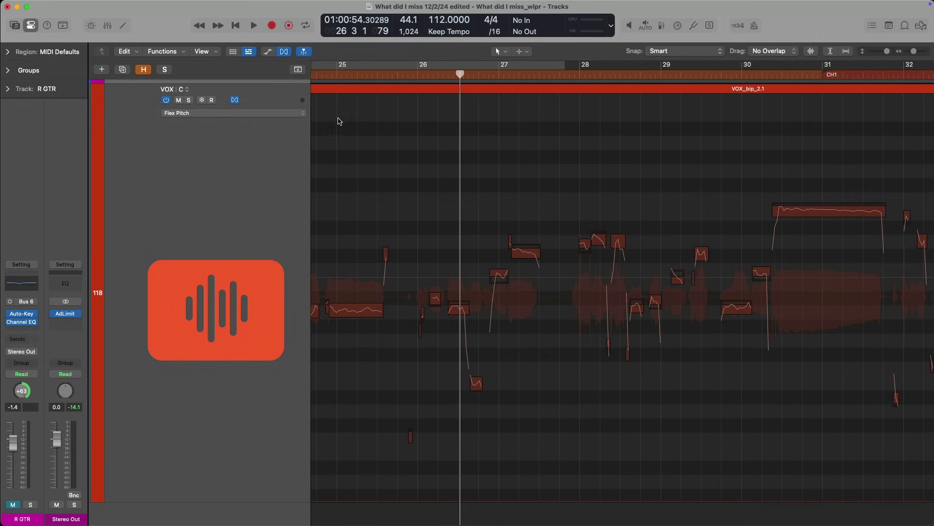
- Raise the long held note near bar 25 about two semitones and nudge its fine pitch up
scroll(397, 135, left, 4)
click(374, 74)
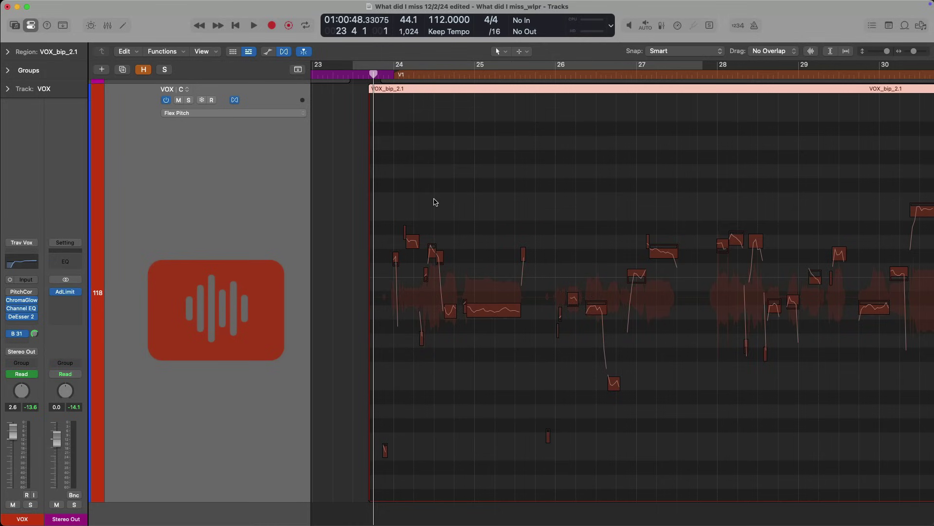
mouse_move(483, 308)
mouse_move(483, 309)
mouse_down()
mouse_move(483, 276)
mouse_move(482, 305)
mouse_up()
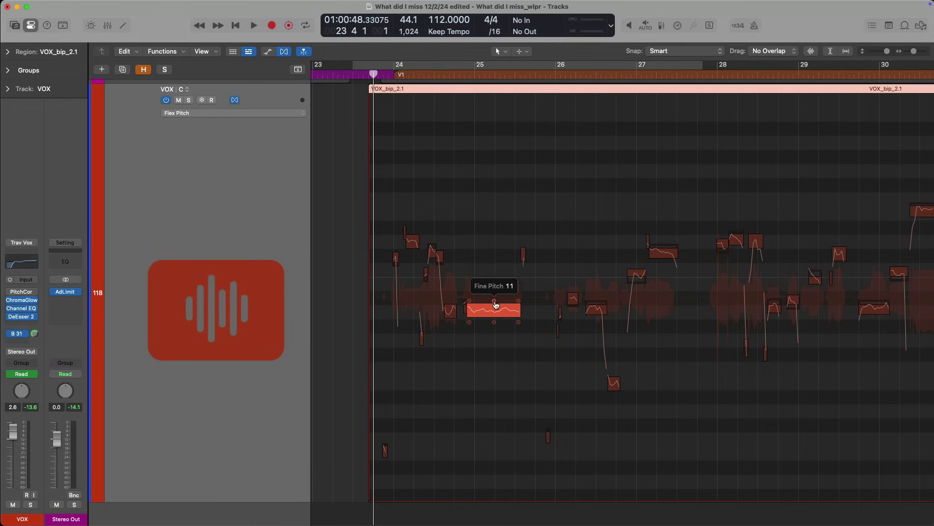
mouse_move(496, 305)
mouse_down()
mouse_move(495, 267)
mouse_move(495, 305)
mouse_up()
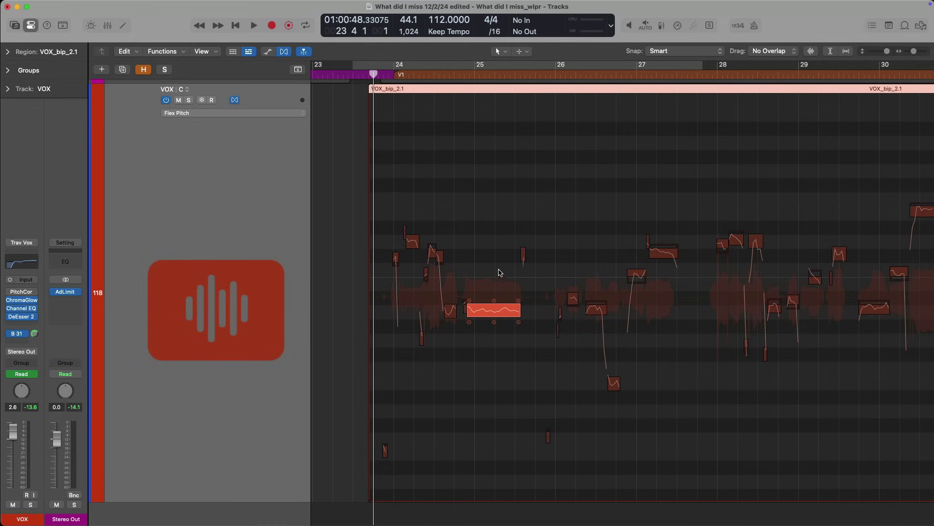
- Open VOX_bip_2.1 in the track editor with the Flex Pitch note view shown
click(128, 23)
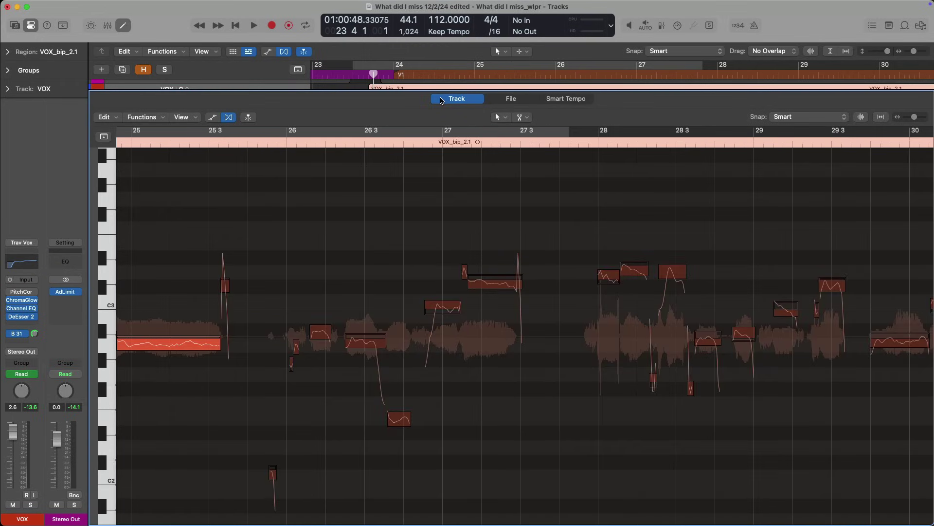
scroll(428, 173, left, 5)
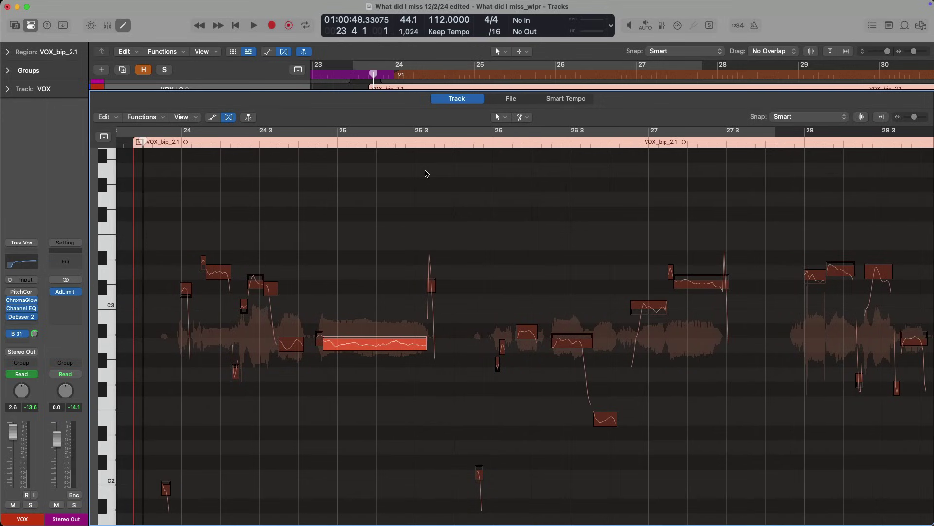
click(230, 118)
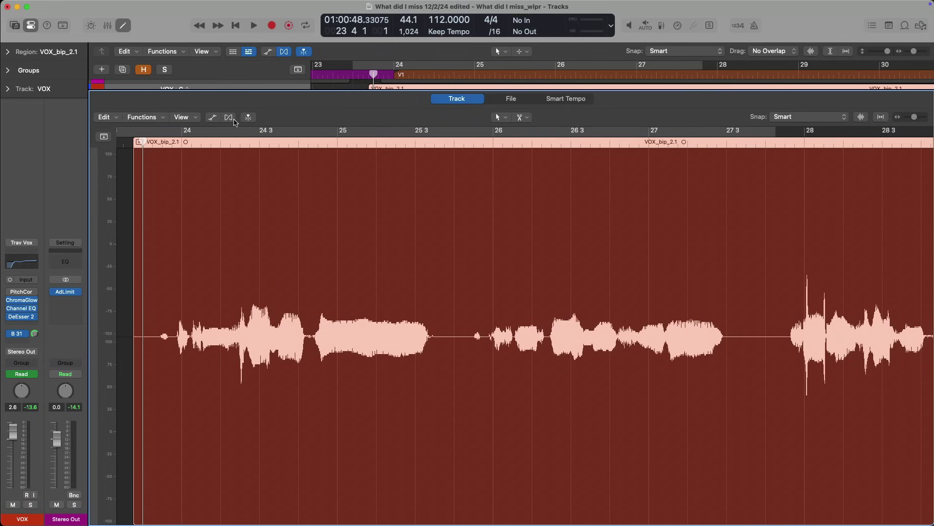
click(233, 120)
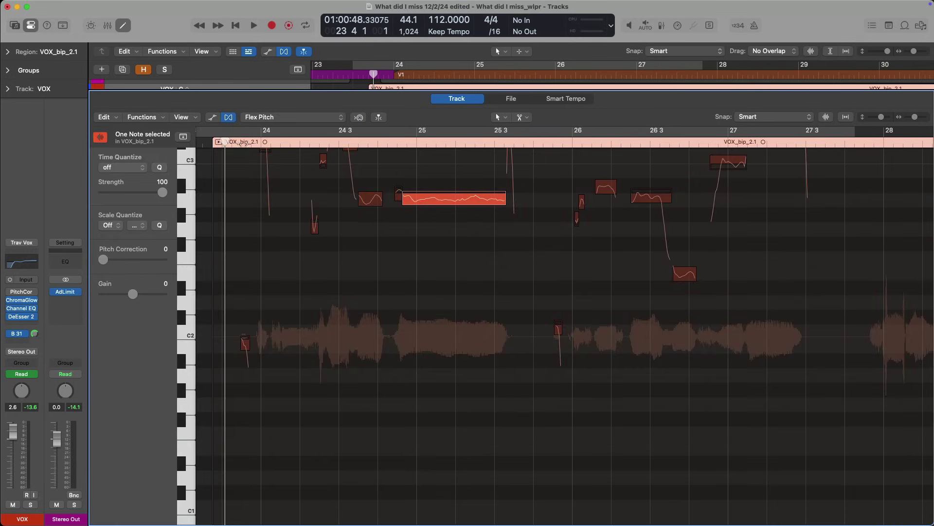
scroll(257, 163, up, 6)
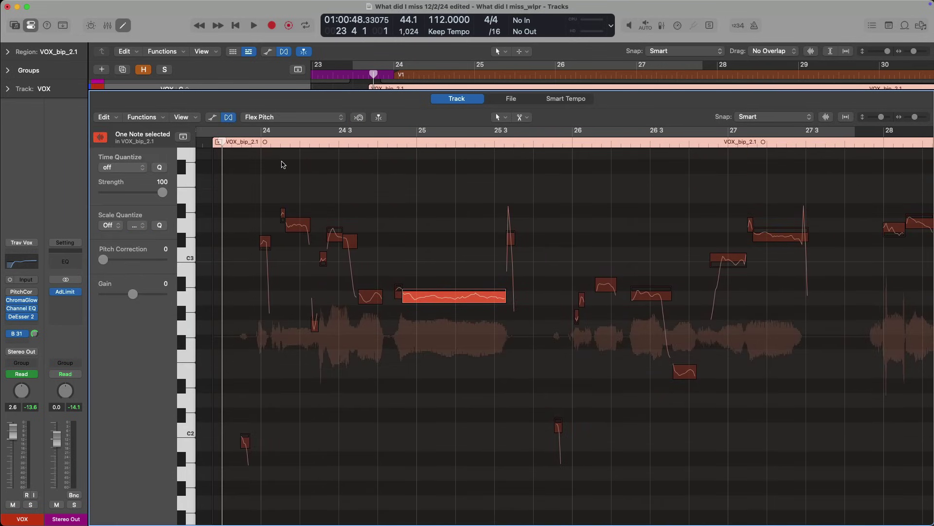
- Zoom into bars 25–27, audition from before bar 26, select notes, and reopen Pitch Correction
click(557, 142)
drag(527, 162, 817, 461)
click(527, 302)
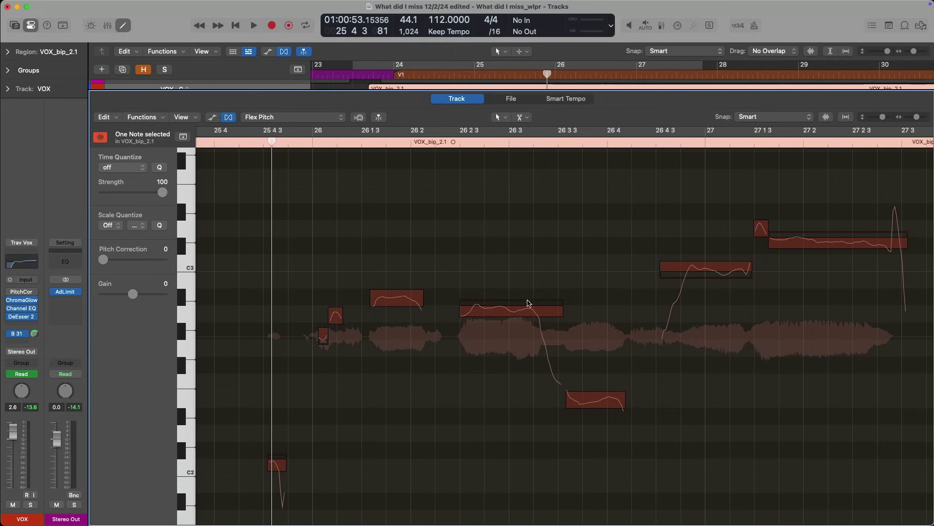
double_click(253, 141)
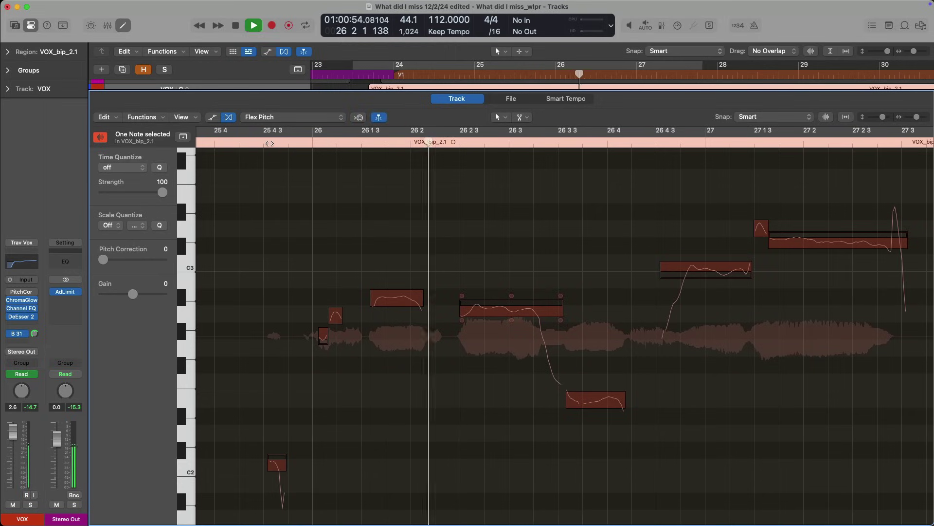
key(space)
key(Left)
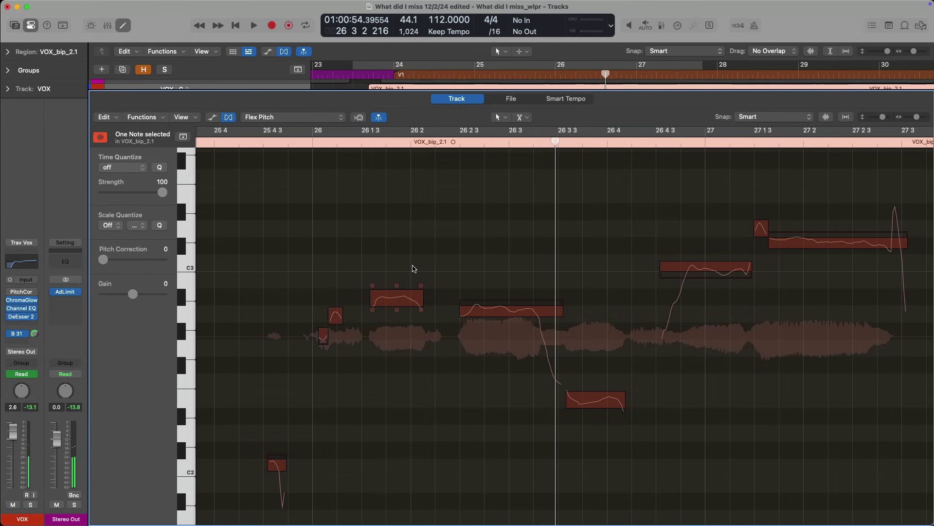
key(Left)
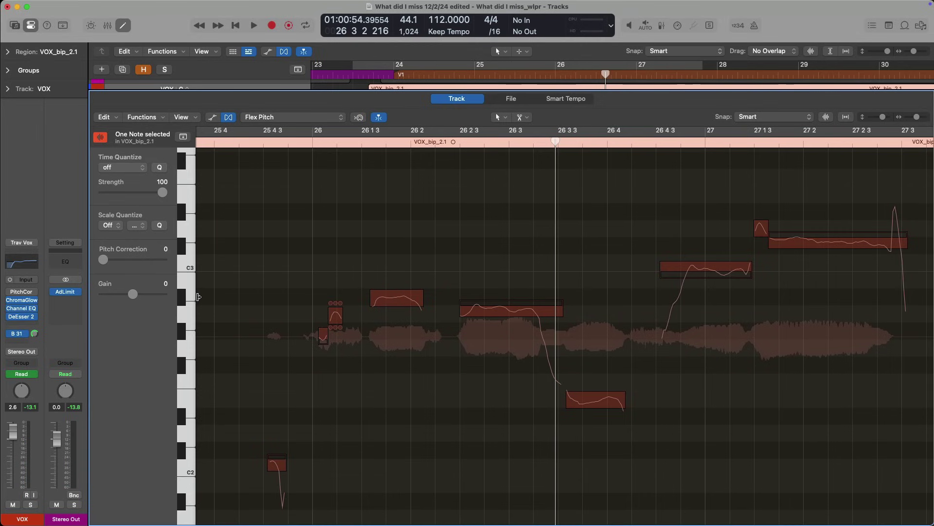
key(v)
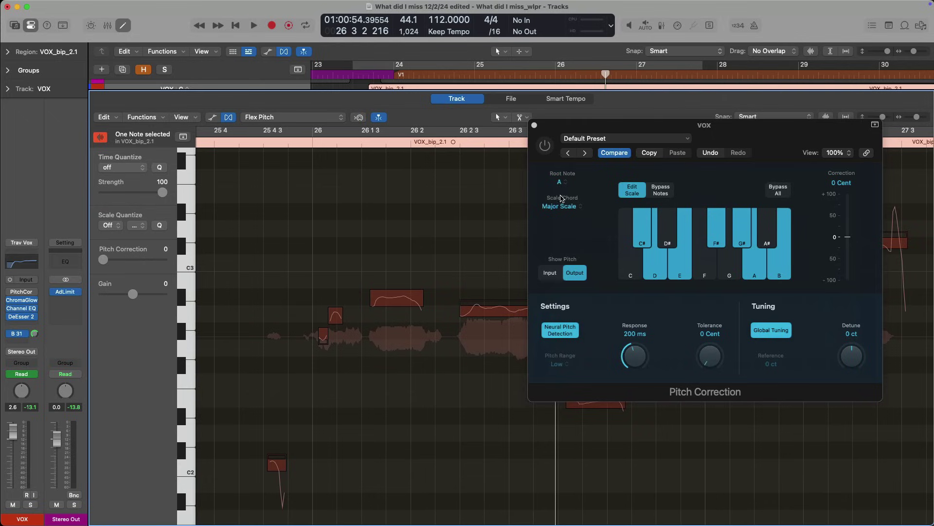
- Lower the note near 26 1 3 by one semitone and play it back
click(534, 125)
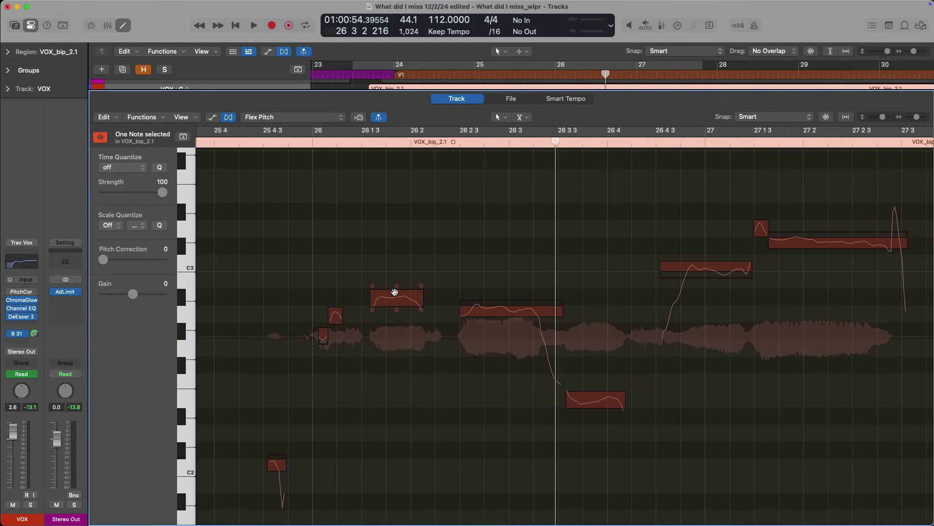
drag(394, 292, 393, 318)
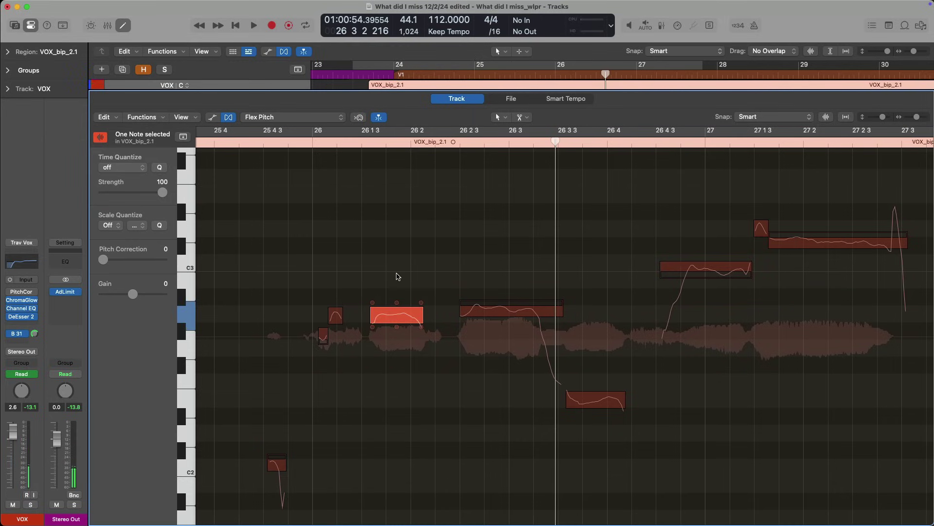
key(space)
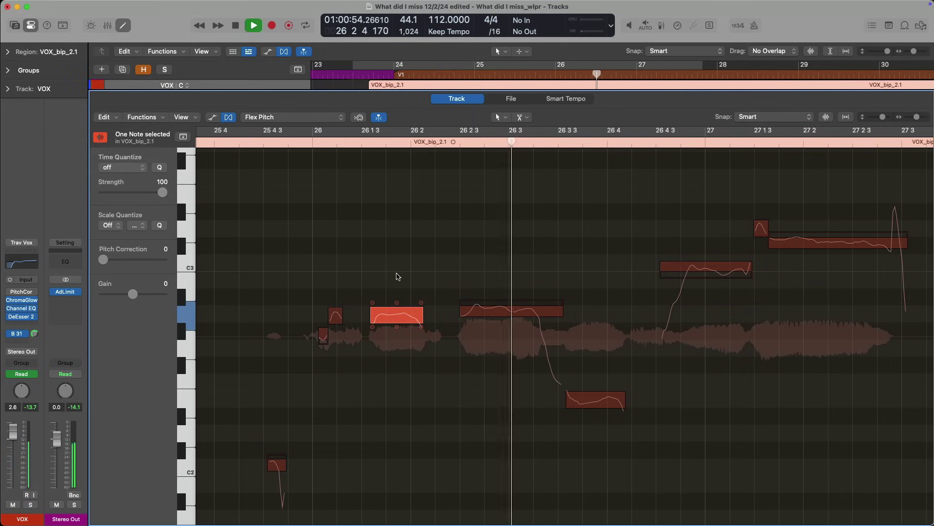
key(space)
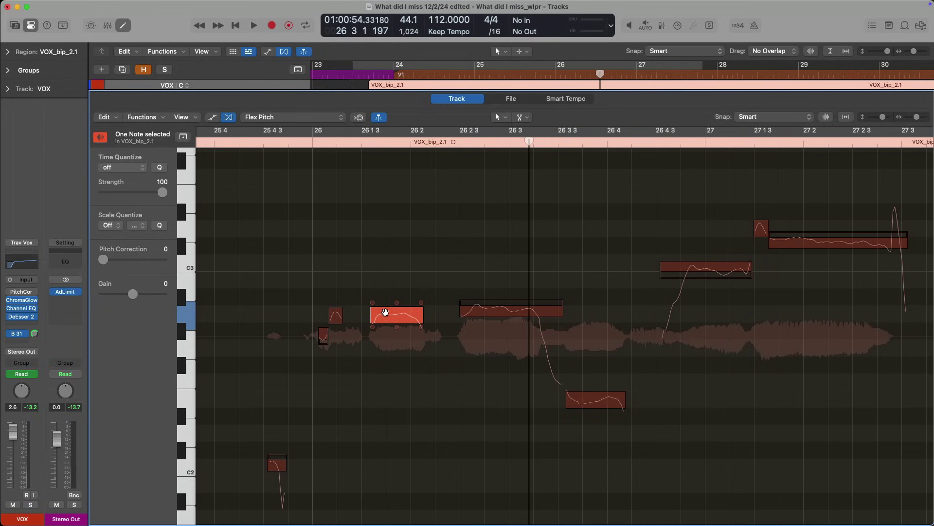
- Set that note's Pitch Correction to 100 and audition it
double_click(385, 312)
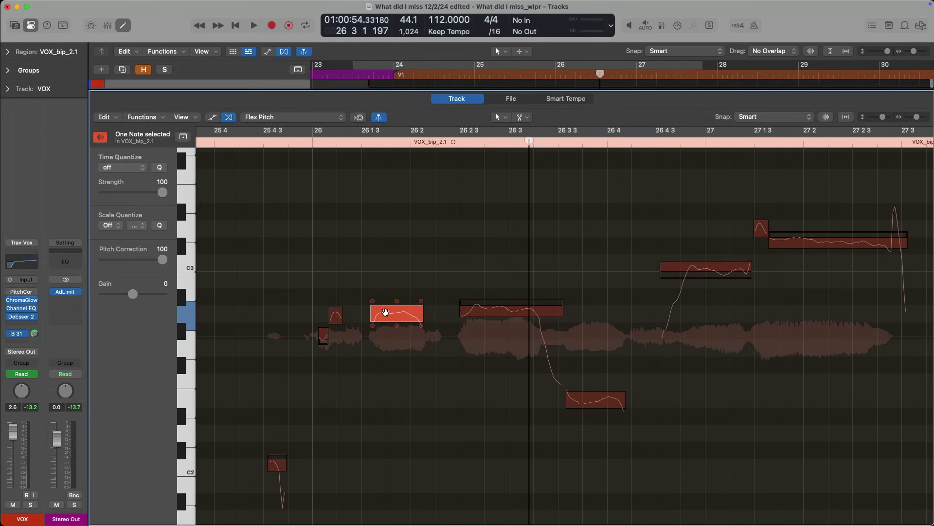
key(space)
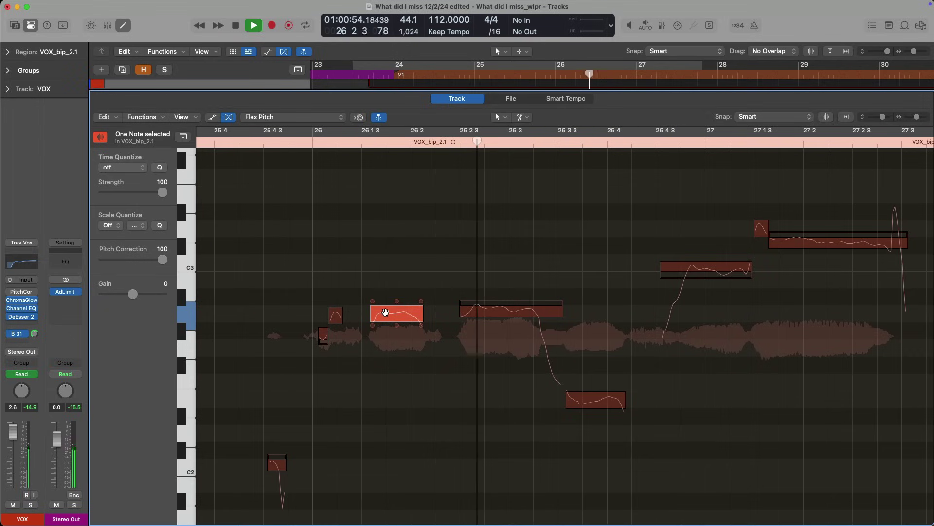
key(space)
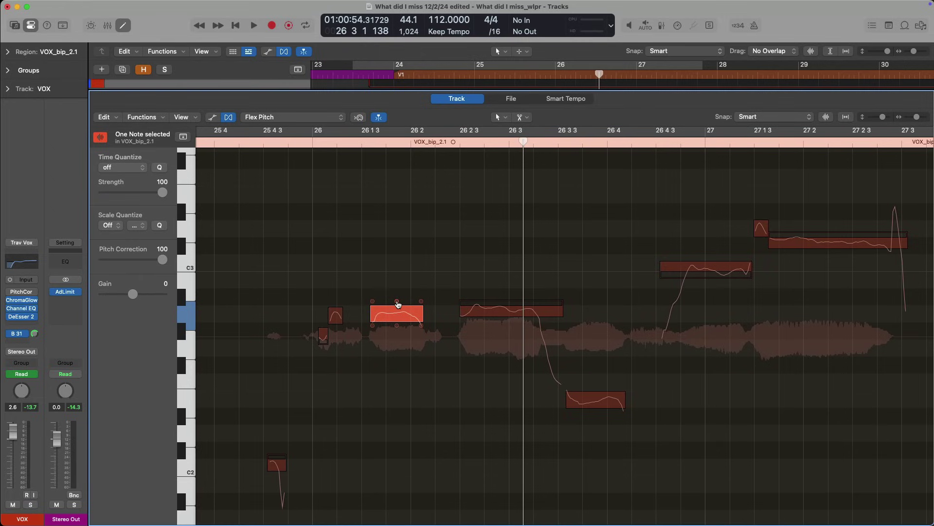
- Raise the note's fine pitch slightly, reduce its vibrato, and play it back
drag(398, 304, 397, 283)
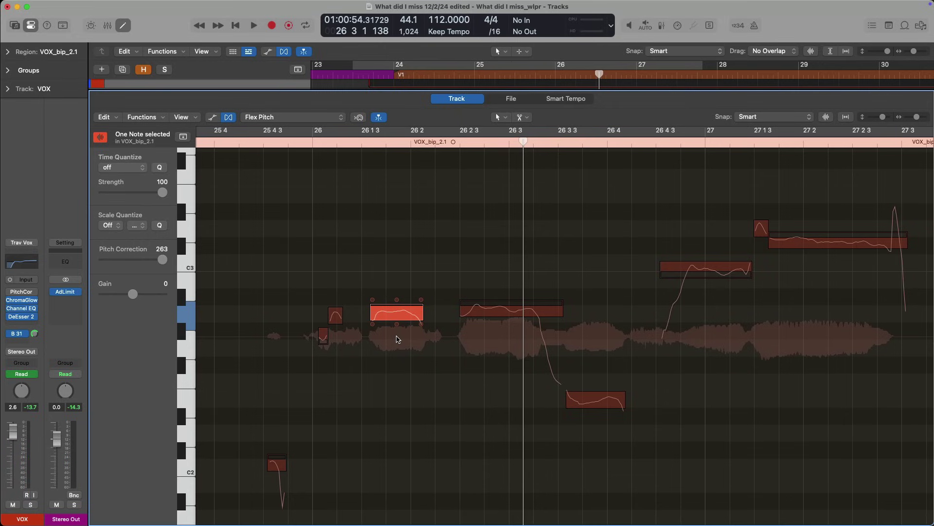
click(397, 329)
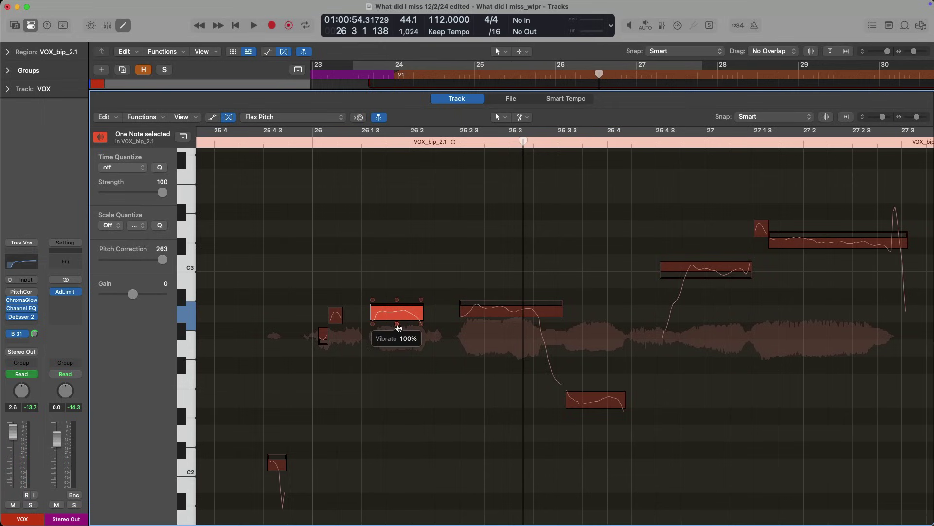
drag(397, 324, 398, 336)
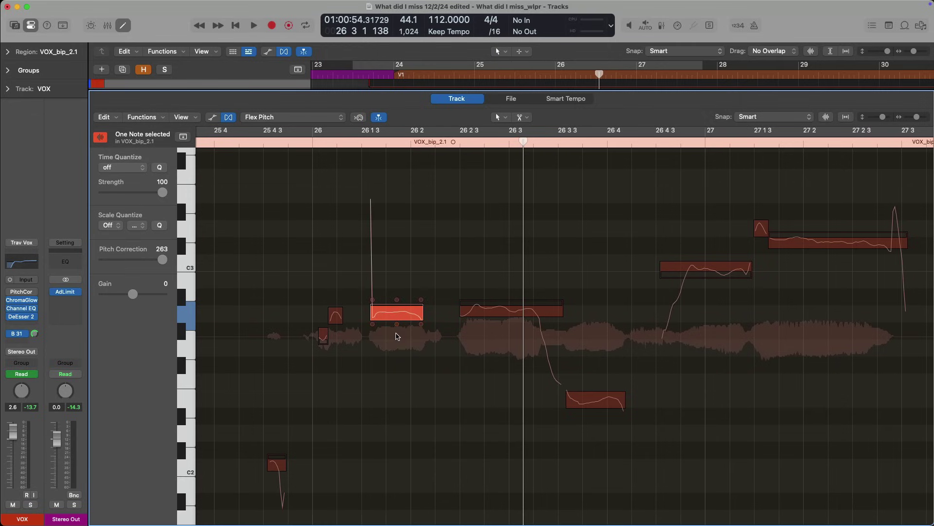
key(space)
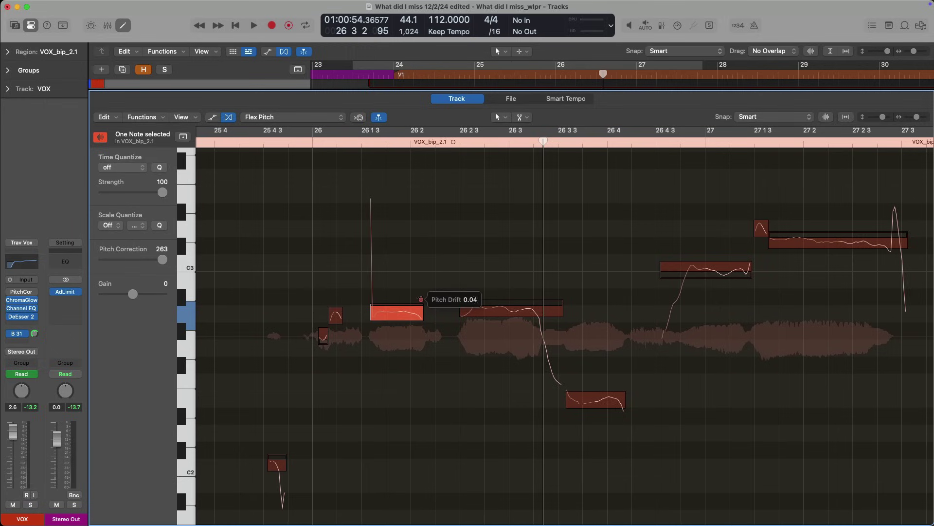
- Increase the pitch drift at the note's end and replay the passage
drag(421, 299, 421, 295)
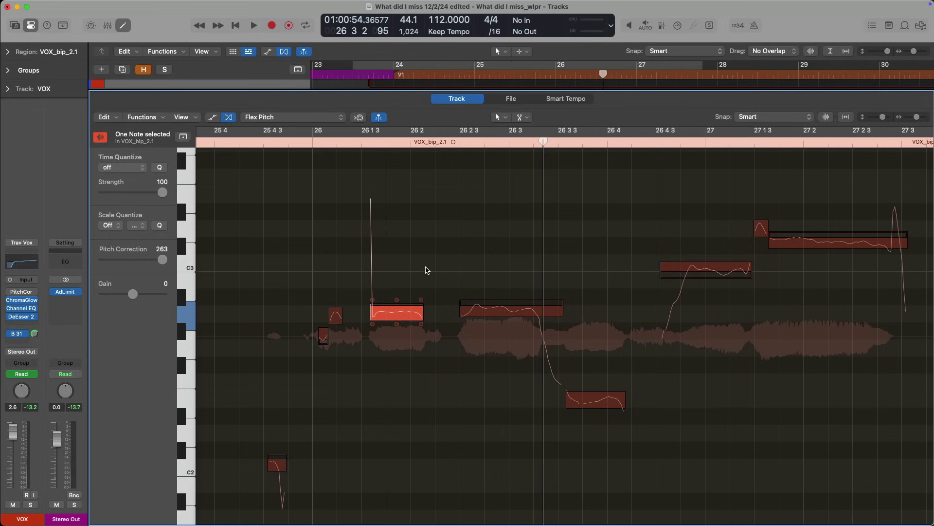
key(space)
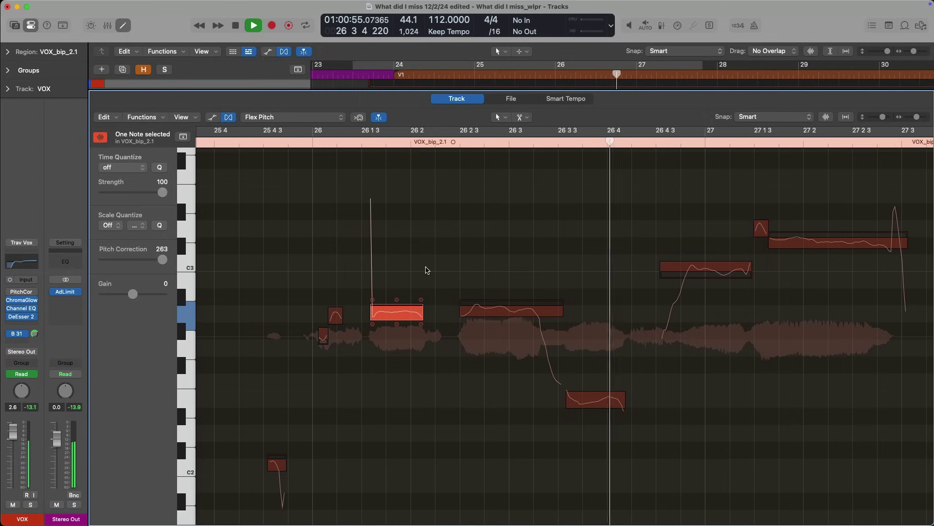
key(space)
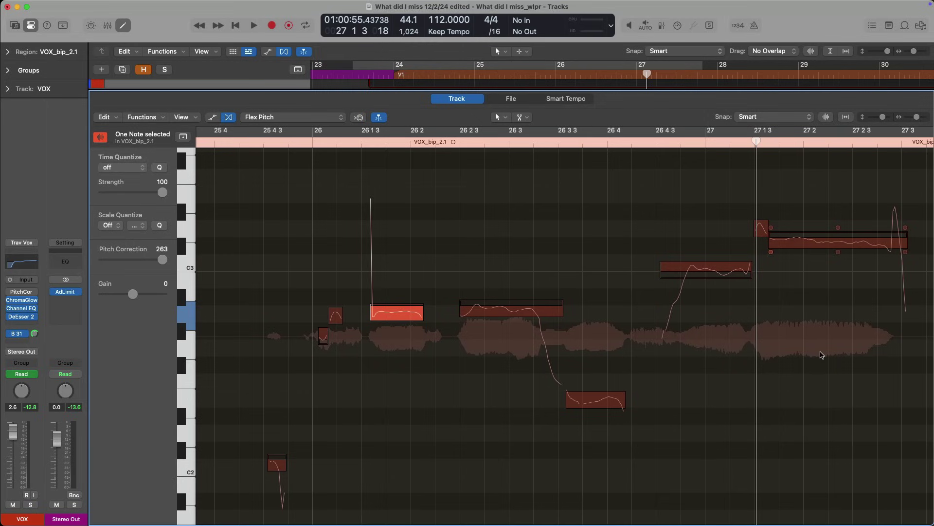
- Quantize the selected notes to A Major (Ionian) with Pitch Correction 80
drag(821, 353, 544, 248)
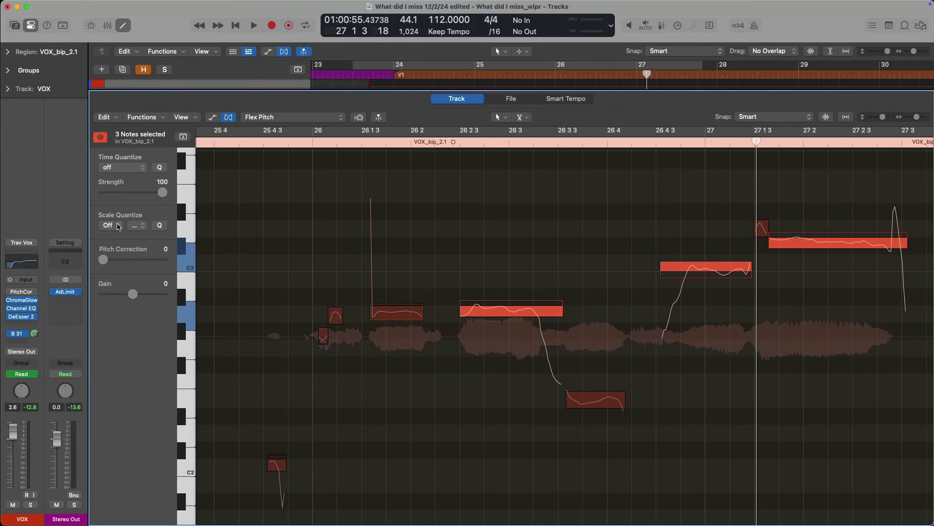
click(118, 226)
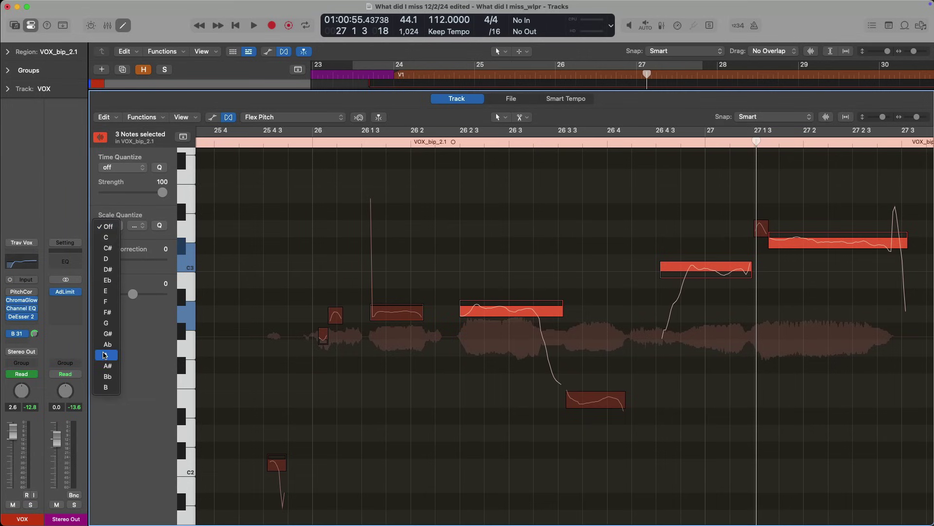
click(105, 355)
click(138, 226)
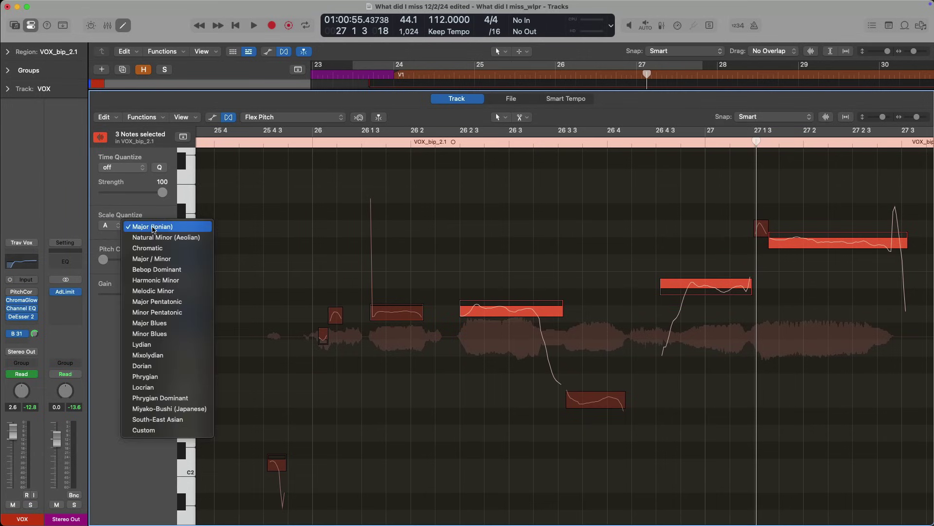
click(152, 227)
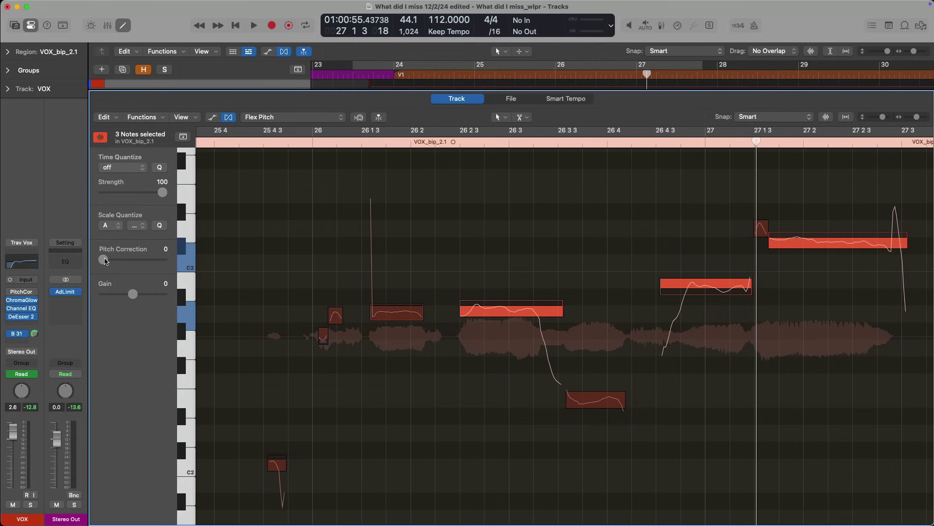
drag(104, 260, 154, 250)
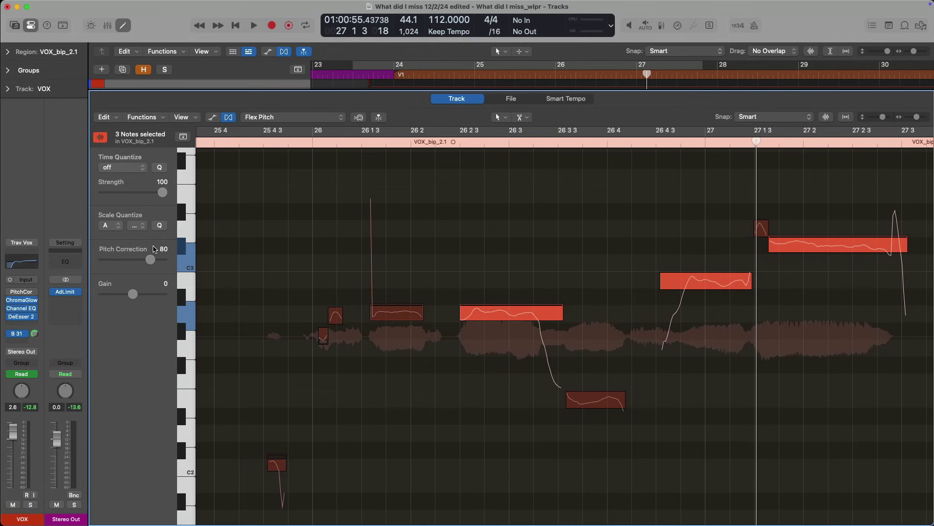
- Deselect and play the corrected notes from just before bar 26 2, then from 25 4 3
click(400, 228)
click(427, 146)
key(space)
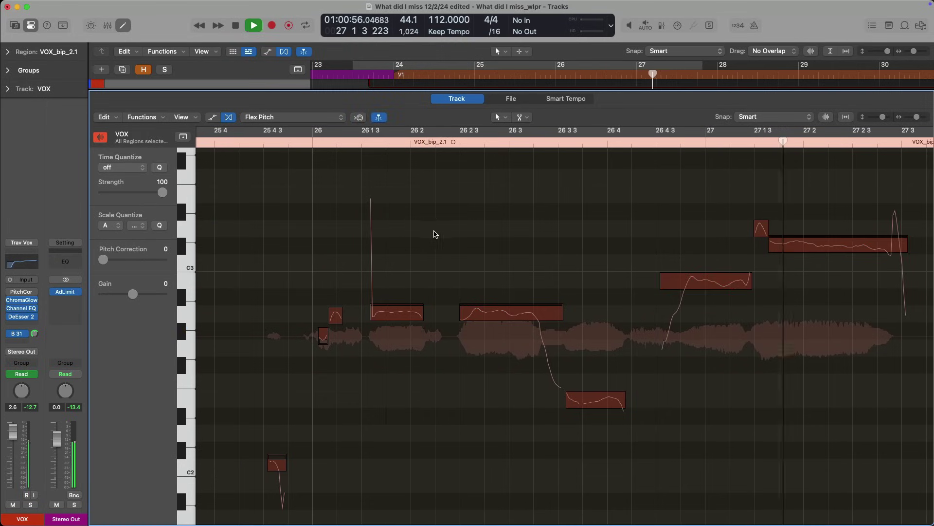
key(space)
scroll(457, 227, left, 6)
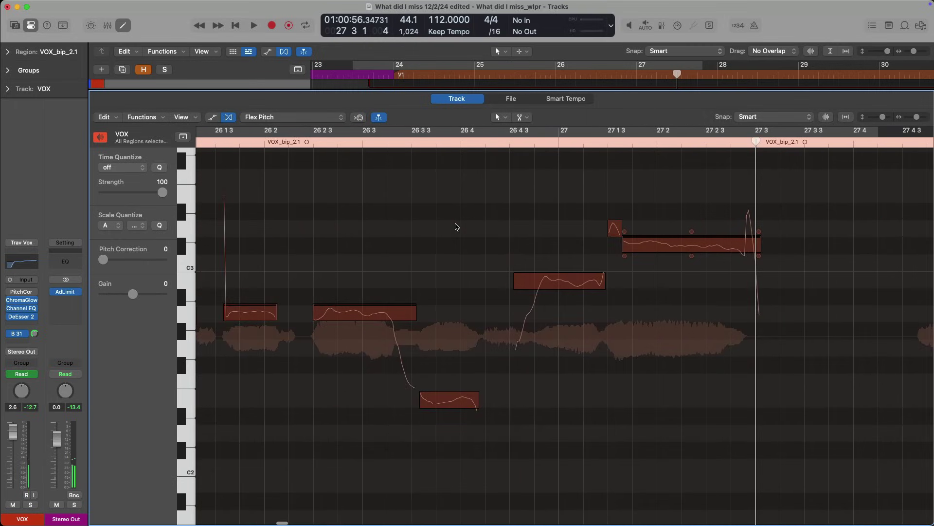
scroll(455, 224, left, 4)
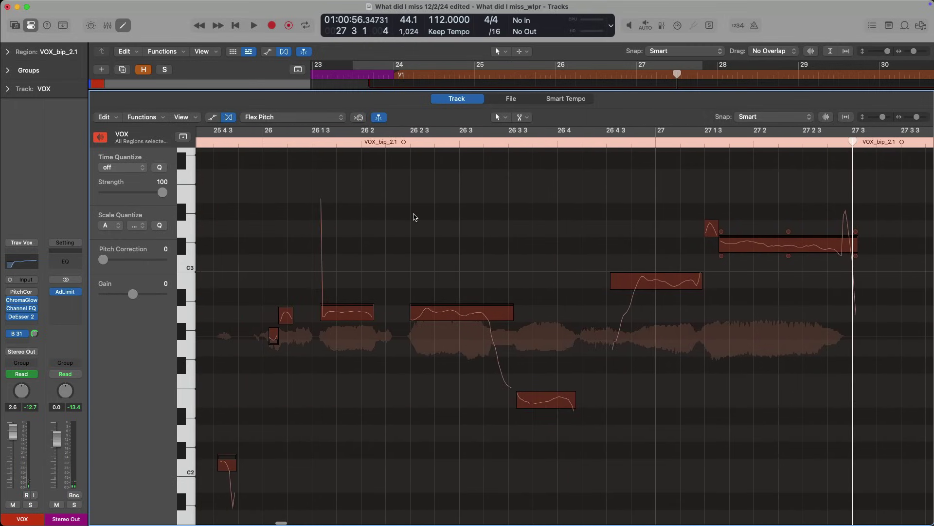
click(217, 145)
key(space)
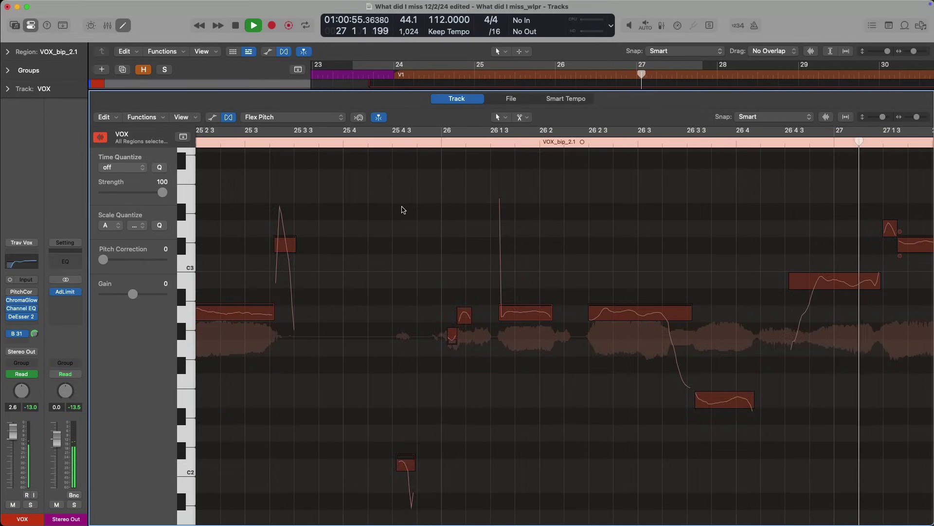
key(space)
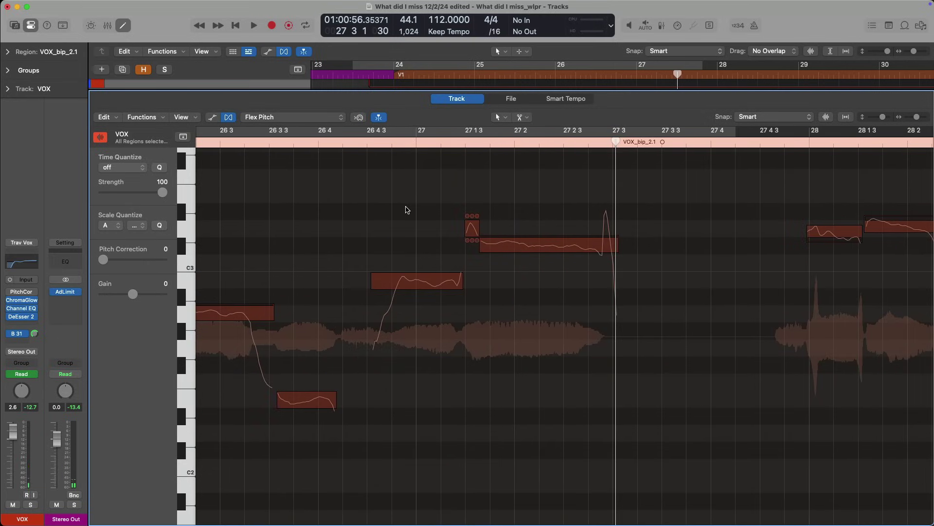
- Split the rising note near 26 4 3 after its scoop; quantize both parts to A Major at 80
key(t)
click(411, 249)
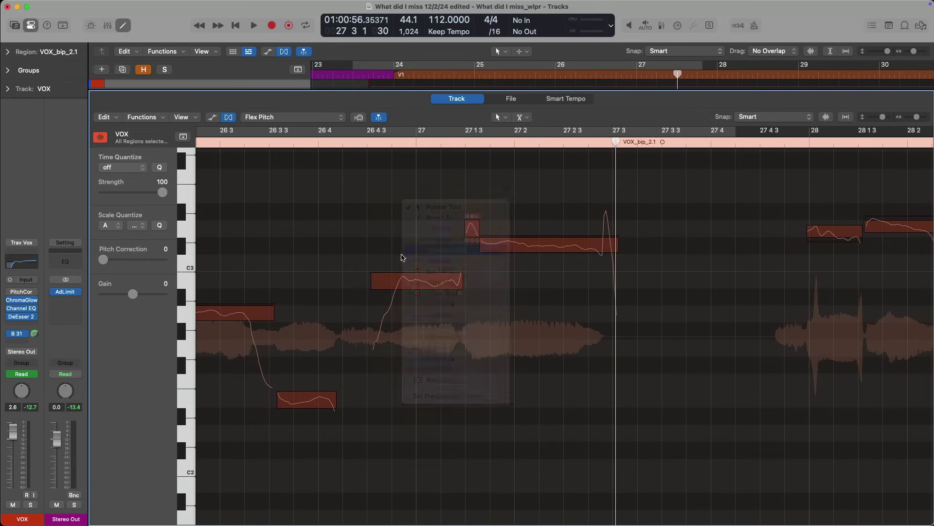
click(392, 278)
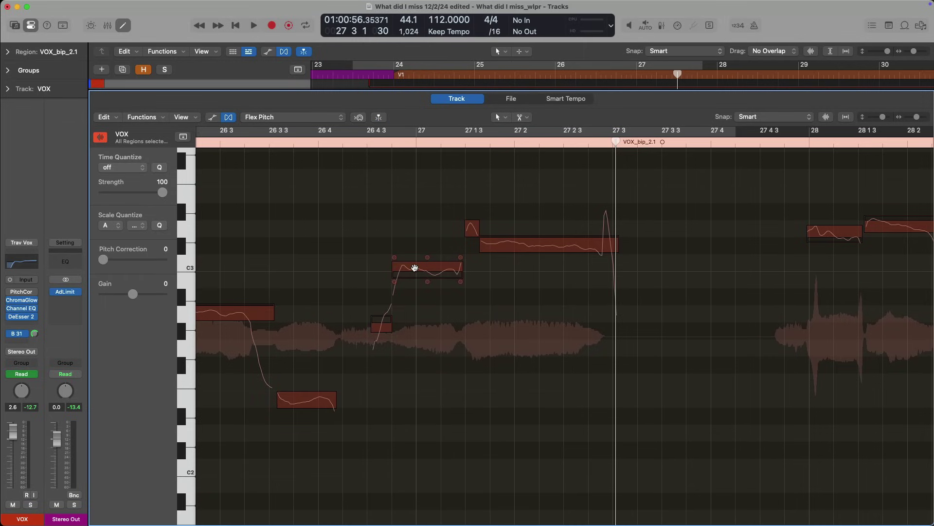
drag(361, 245, 433, 361)
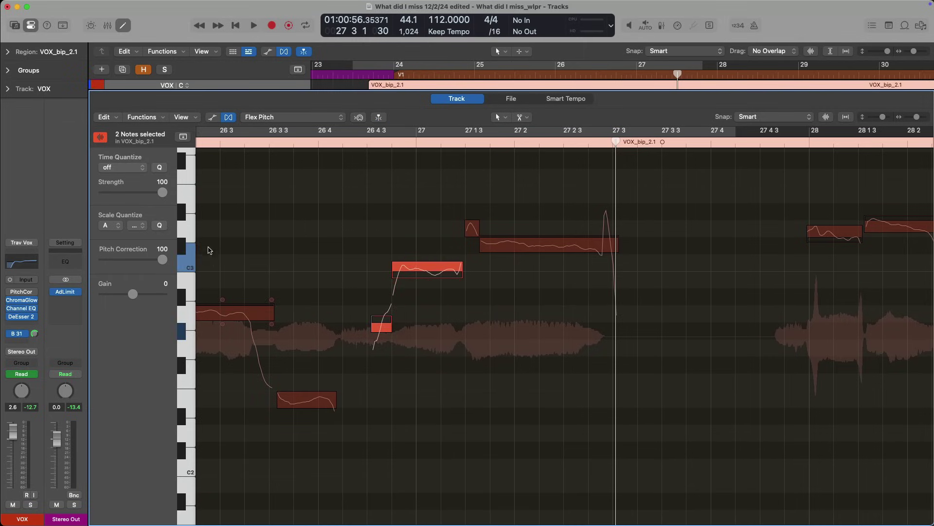
click(159, 225)
drag(162, 259, 150, 264)
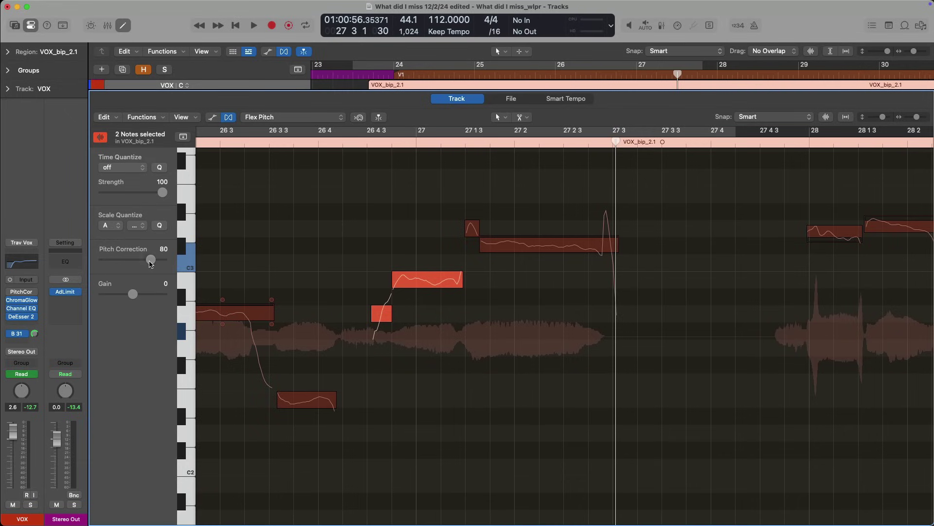
click(330, 284)
- Reduce vibrato to 76% and about 68% on two notes; give the long note near bar 27 0.35 drift
mouse_move(382, 329)
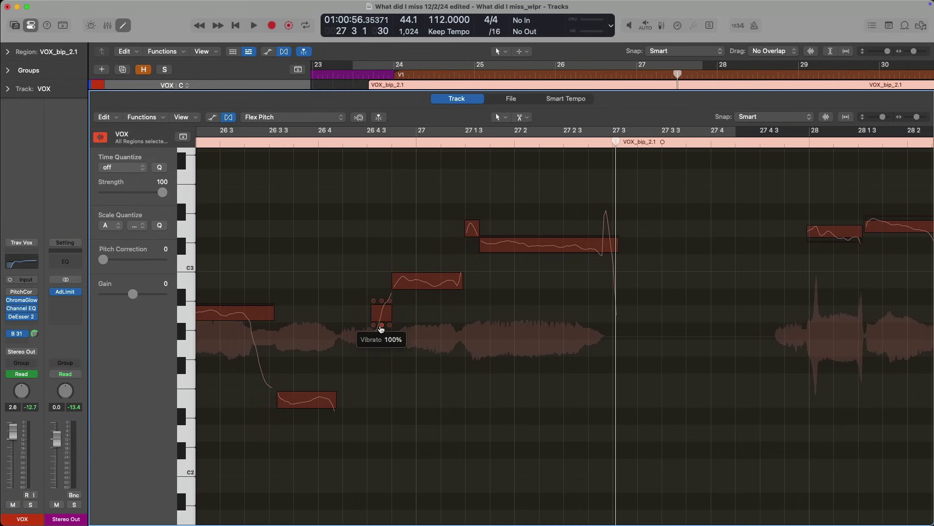
drag(381, 329, 381, 332)
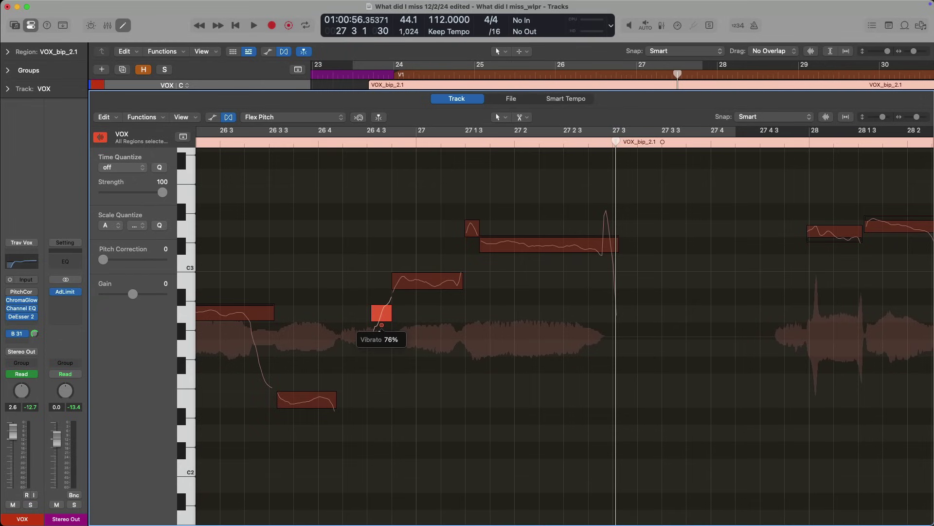
drag(380, 331, 380, 331)
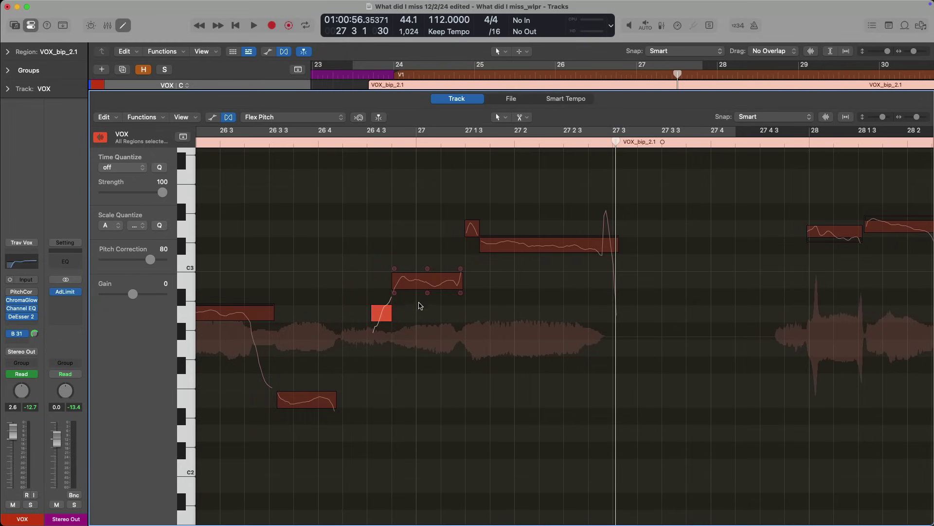
click(427, 295)
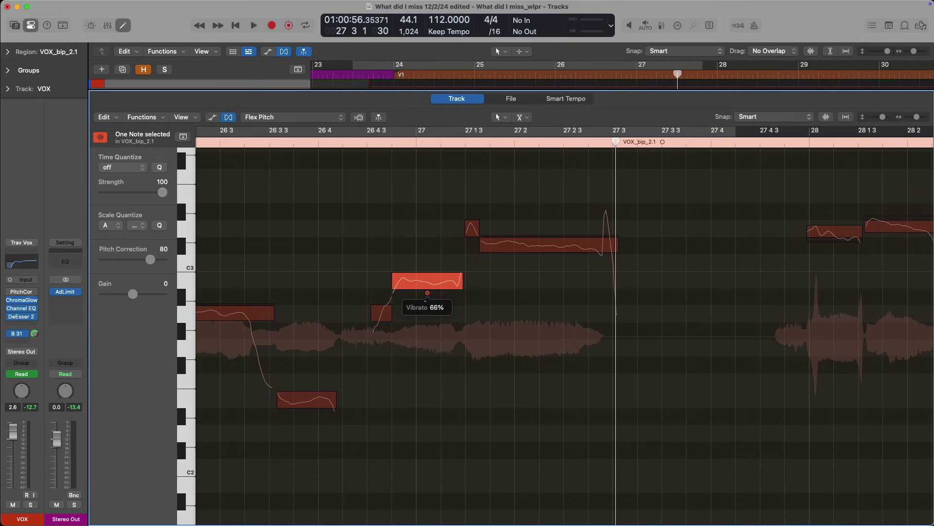
drag(428, 292, 426, 303)
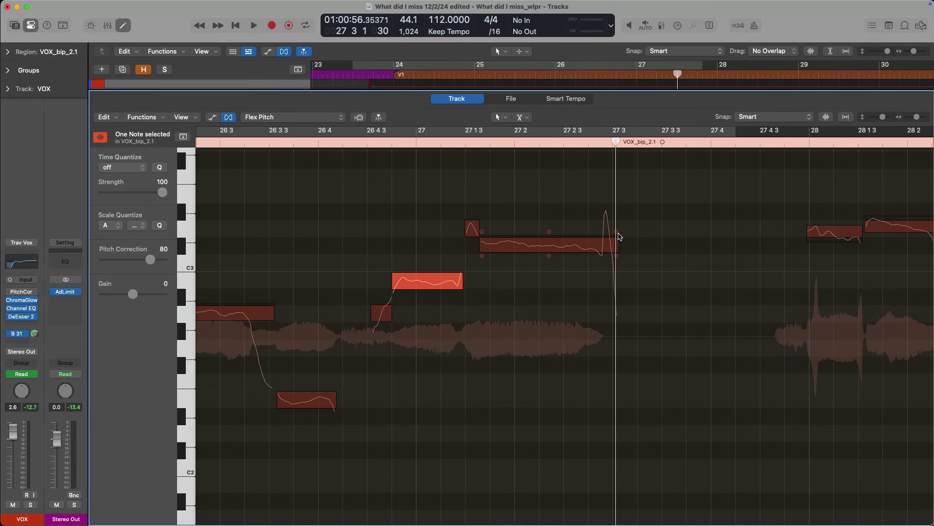
mouse_move(619, 236)
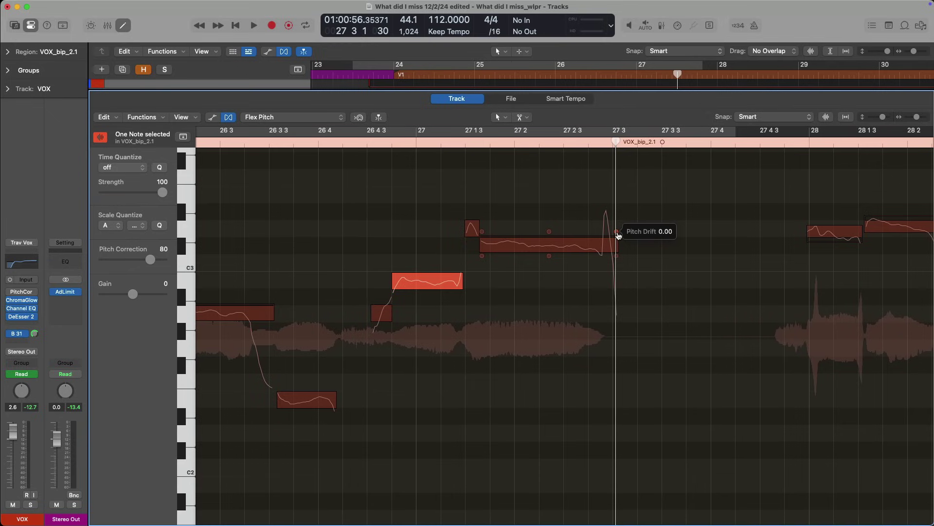
drag(618, 236, 616, 230)
scroll(523, 206, left, 3)
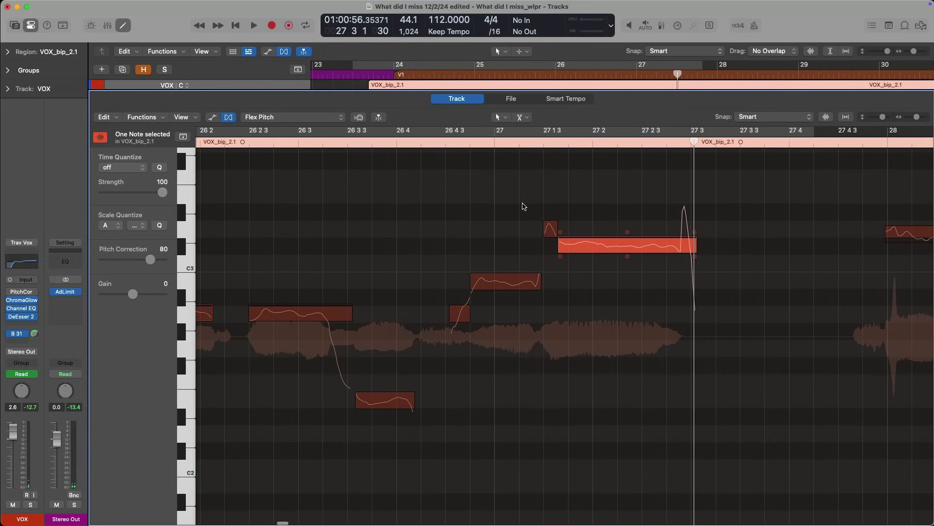
- Replay the corrected phrase, briefly show the Mixer, then play the tuned VOX vocal from bar 23
key(space)
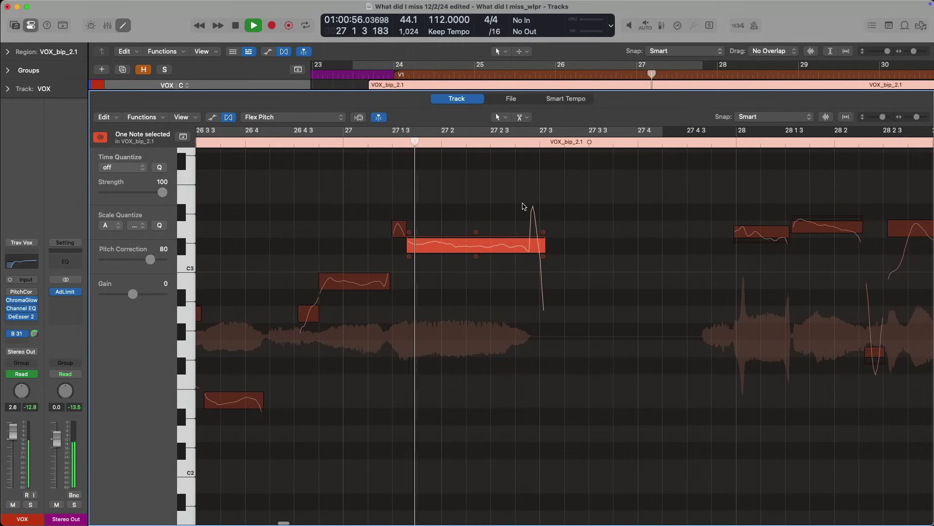
key(space)
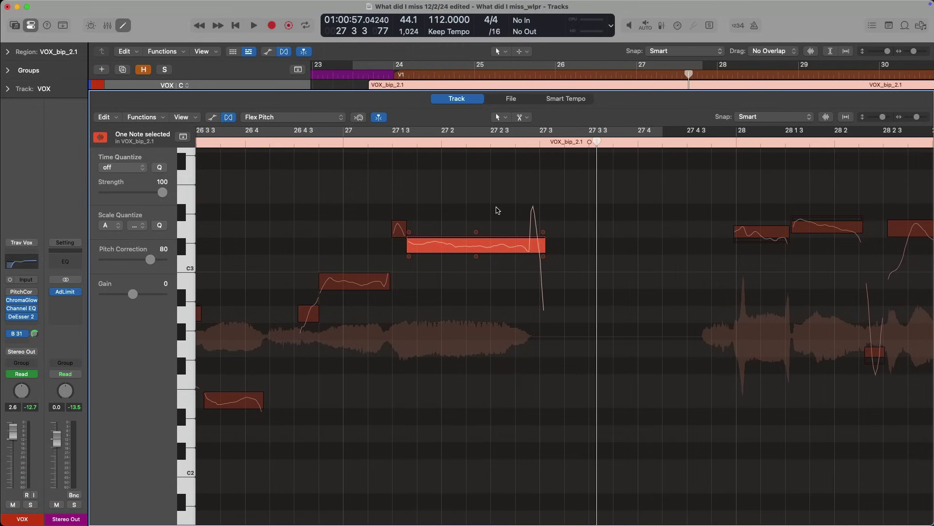
key(x)
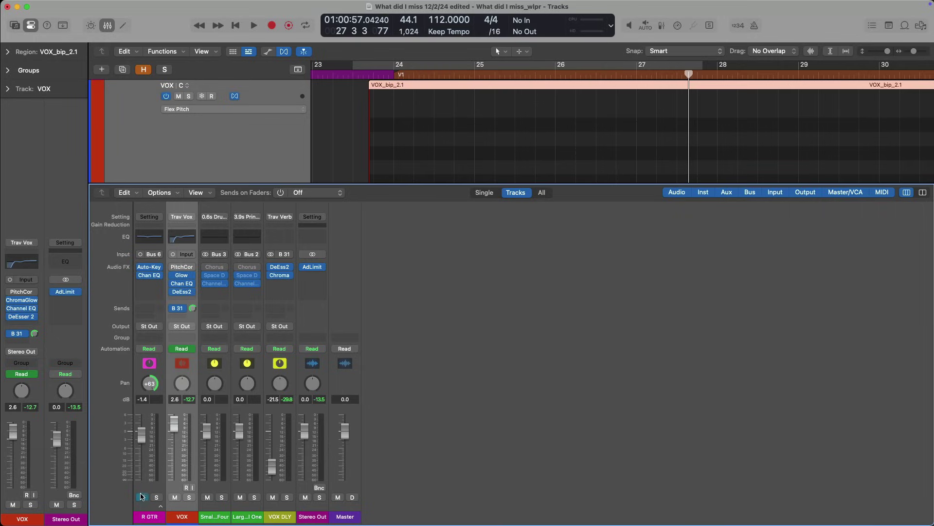
key(x)
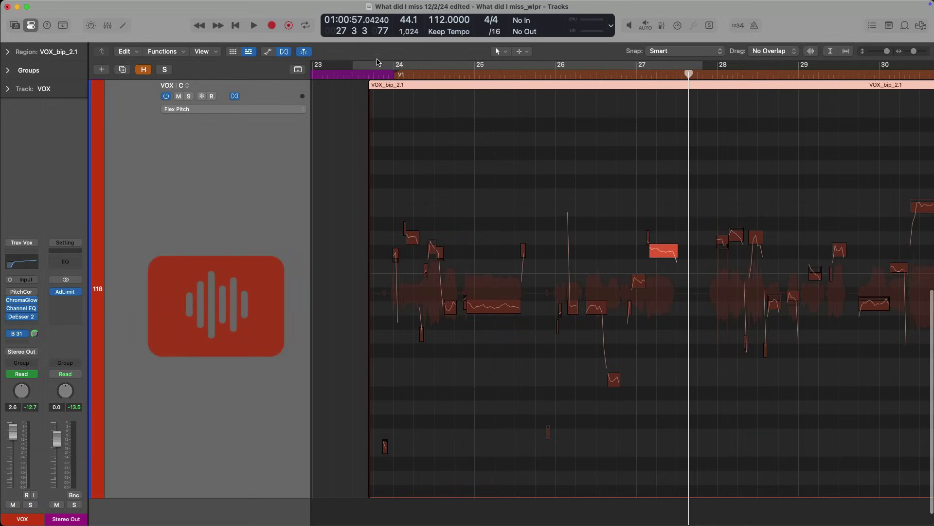
click(367, 74)
key(space)
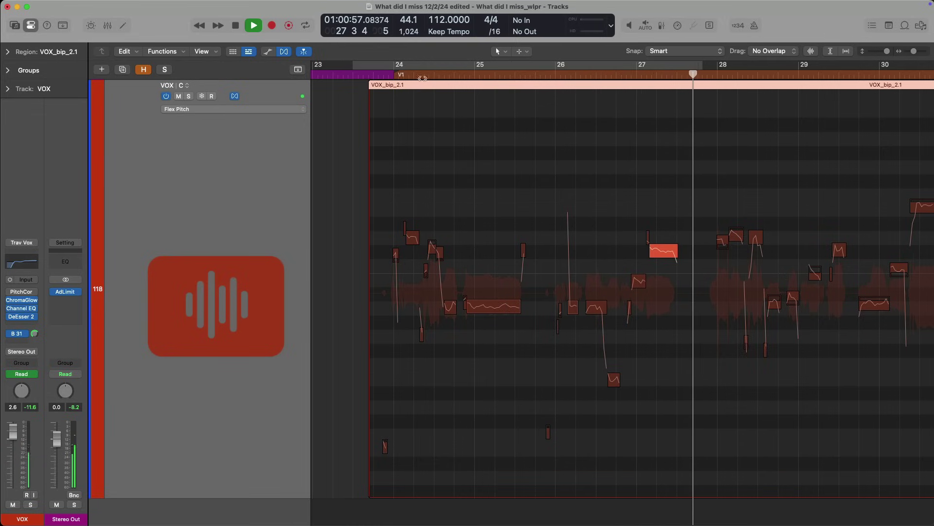
key(space)
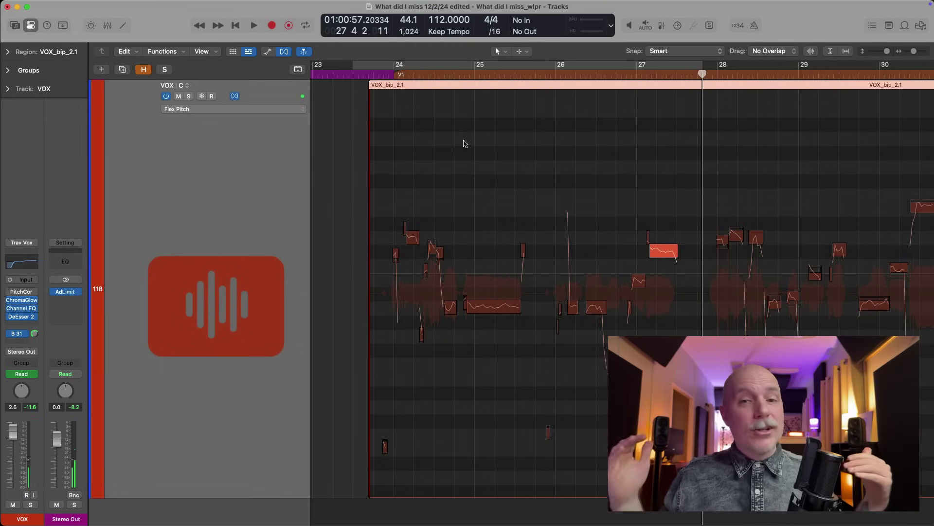